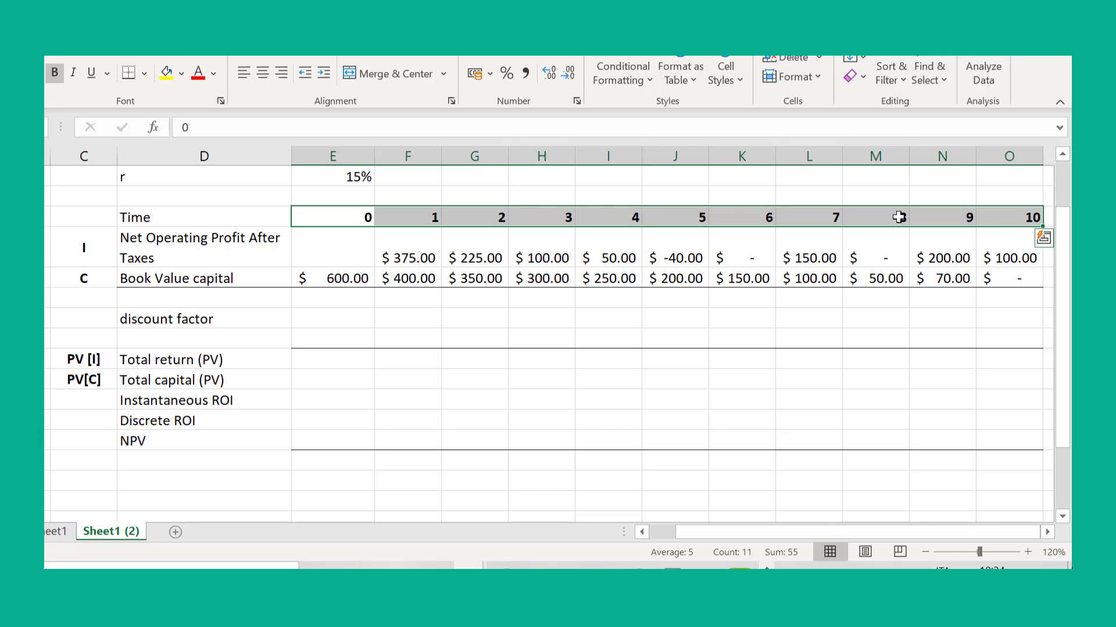
left_click(231, 248)
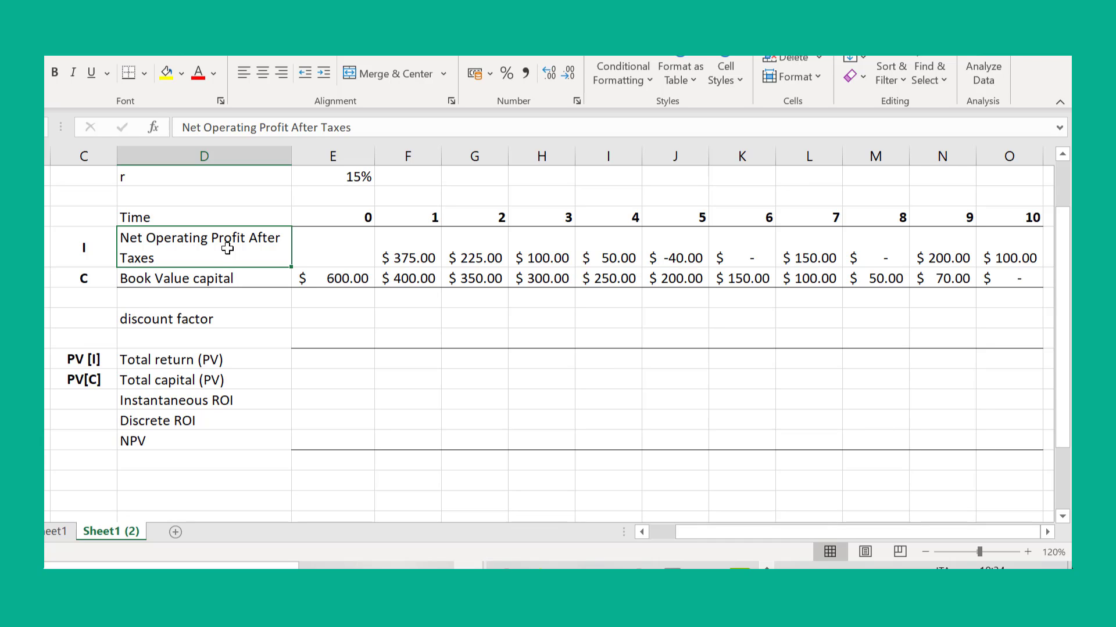
left_click(197, 281)
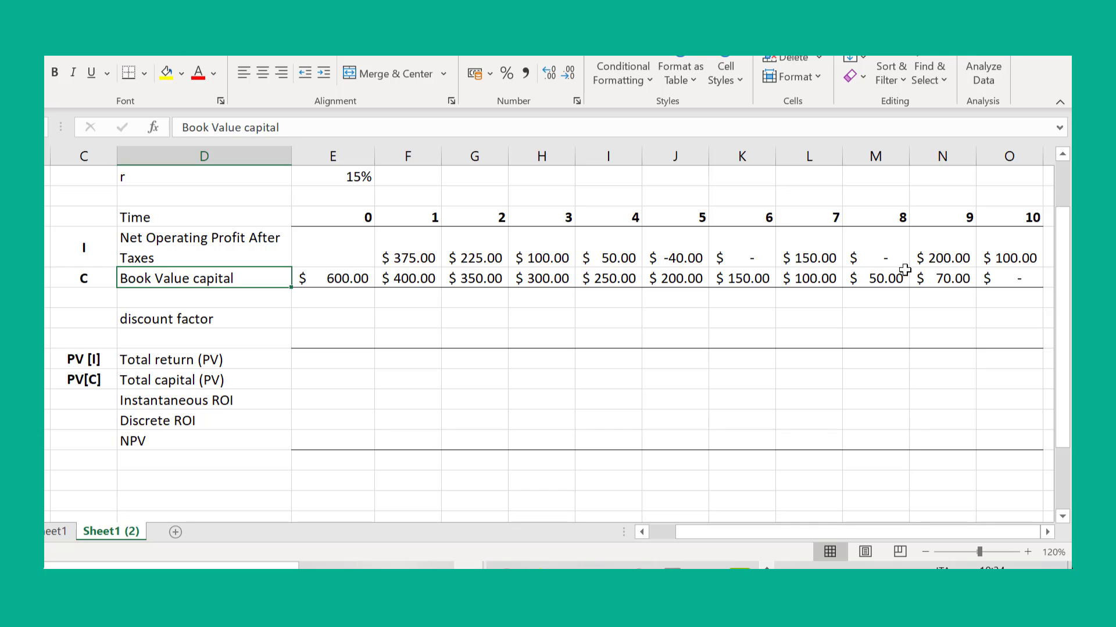
left_click(356, 280)
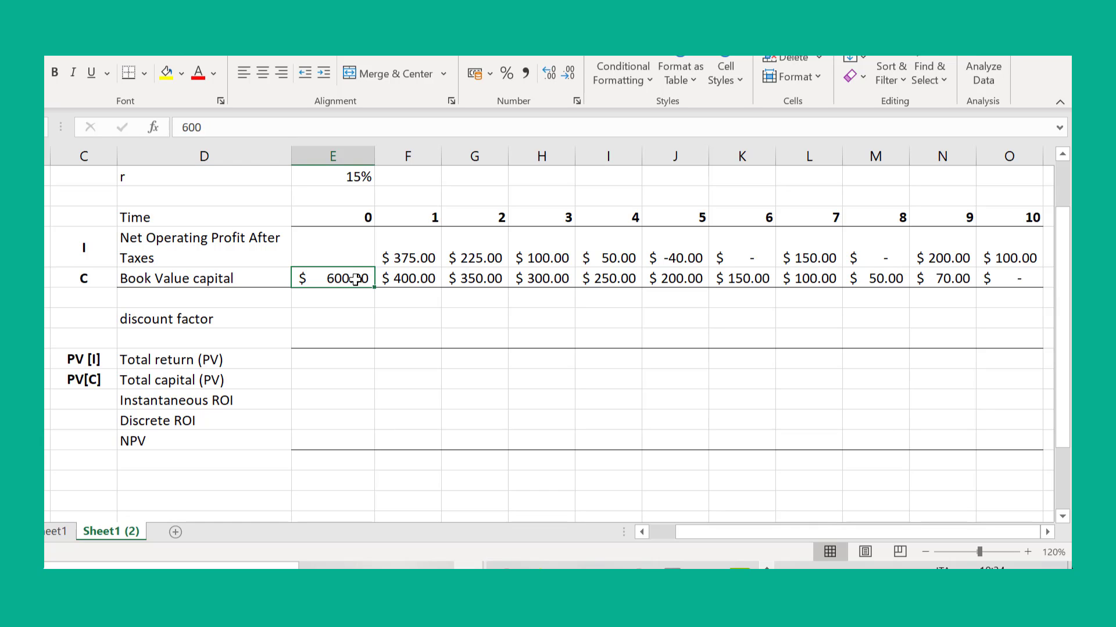
left_click(1009, 280)
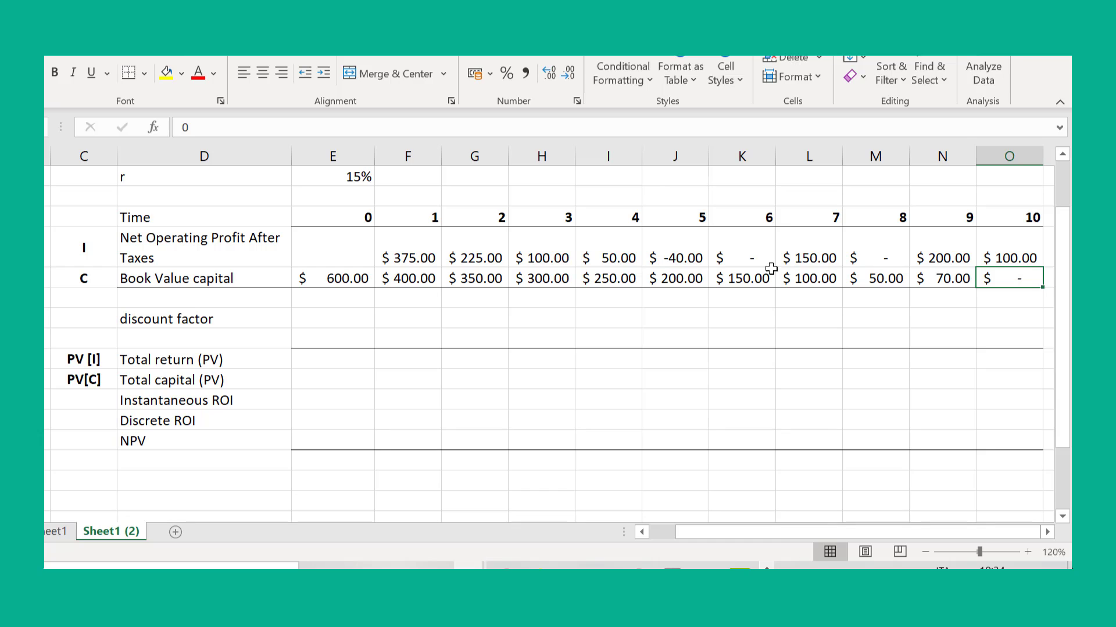
- Enter 1 as the discount factor for time 0 in E10
left_click(346, 318)
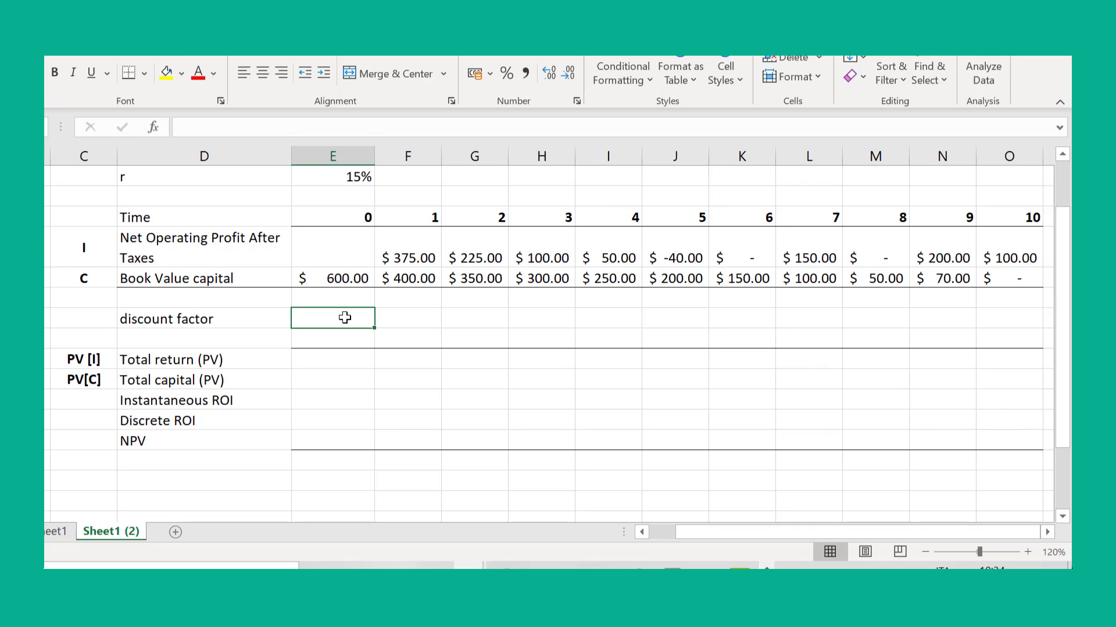
type("1")
key("Tab")
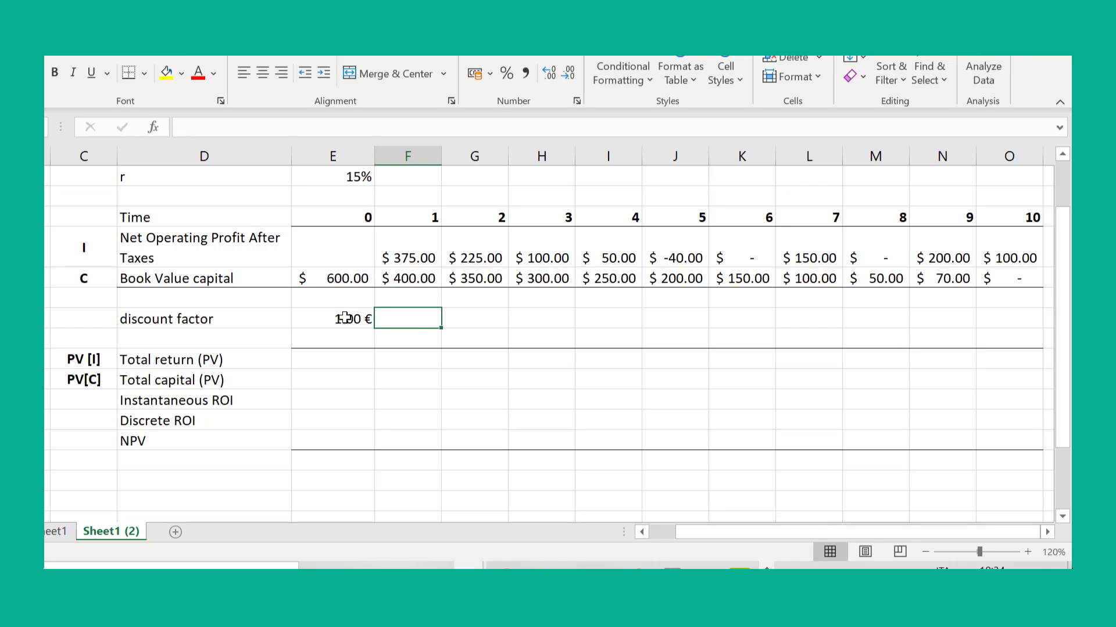
- Calculate the time 1 discount factor in F10 with the formula =E10/(1+E4)
type("=")
left_click(345, 317)
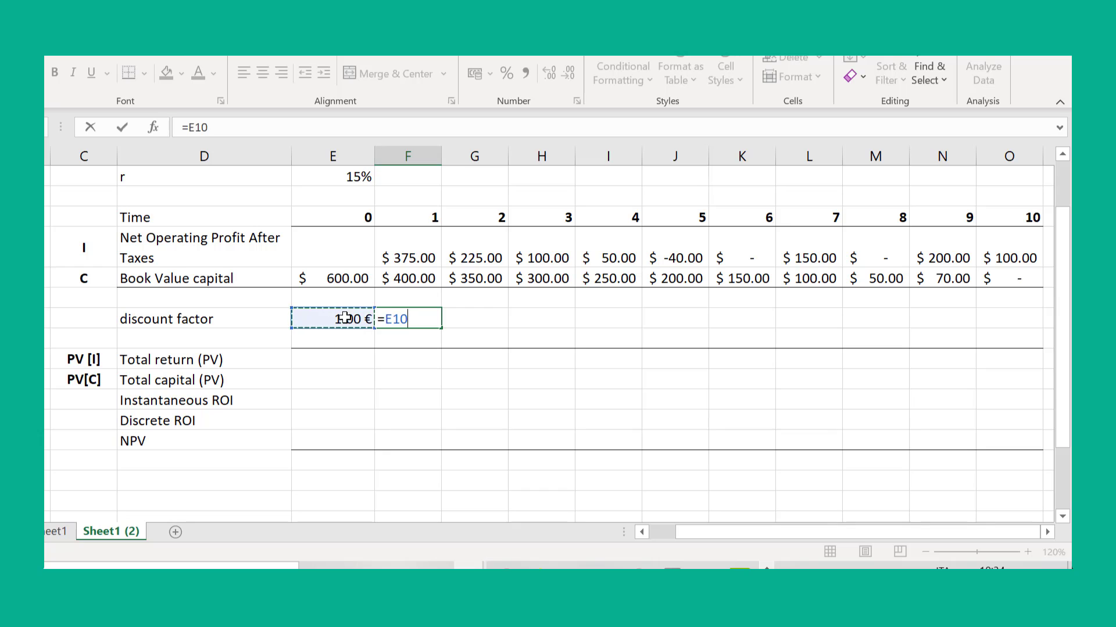
type("/(1+")
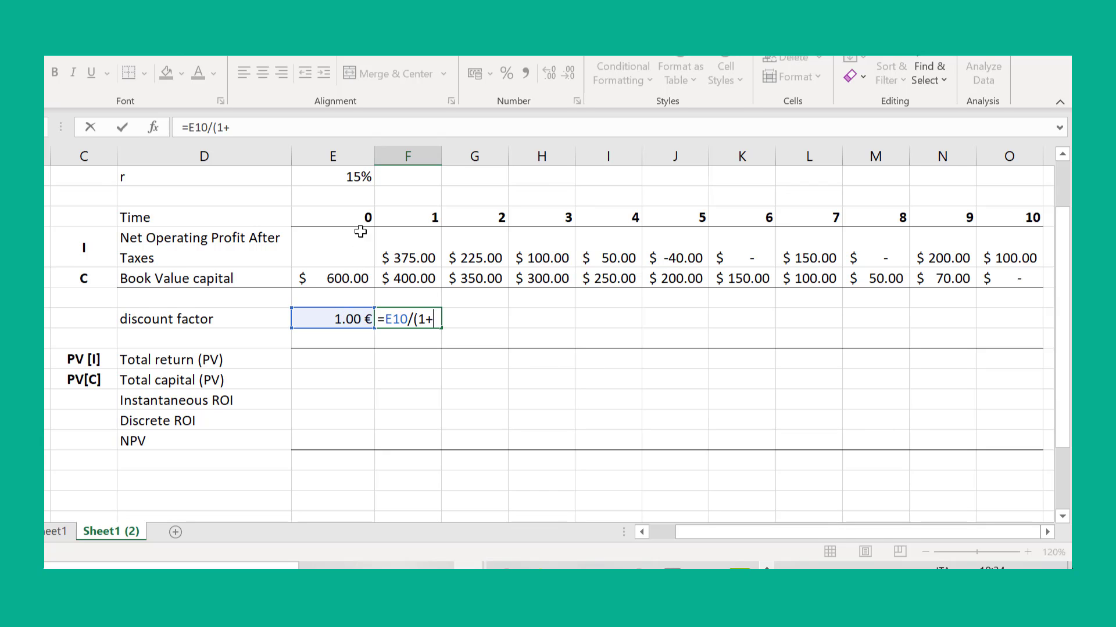
left_click(352, 178)
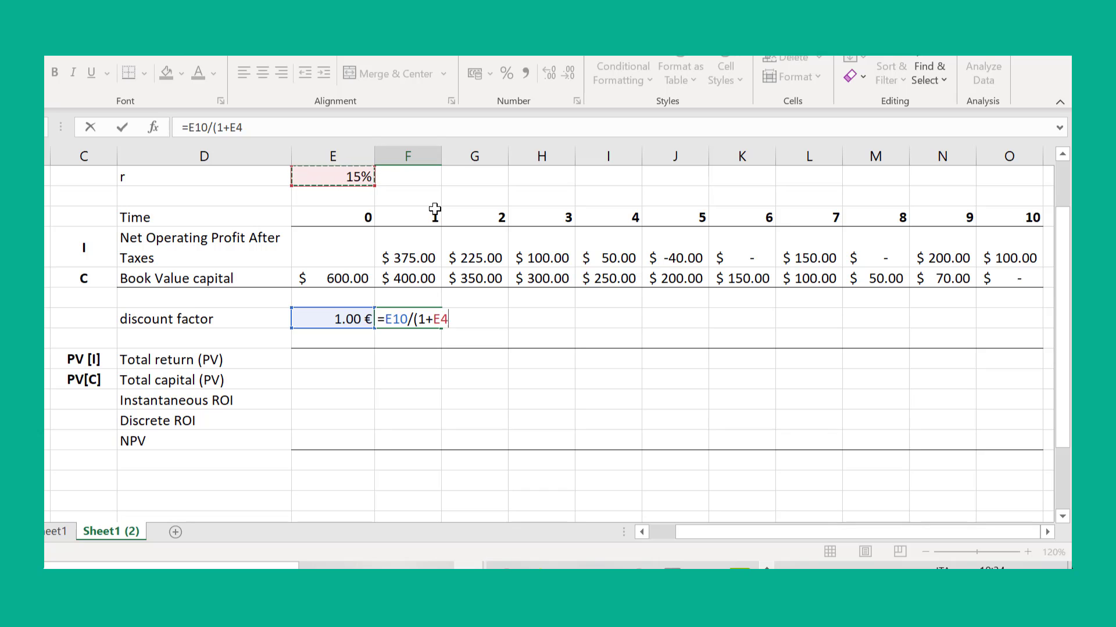
type(")")
key("Return")
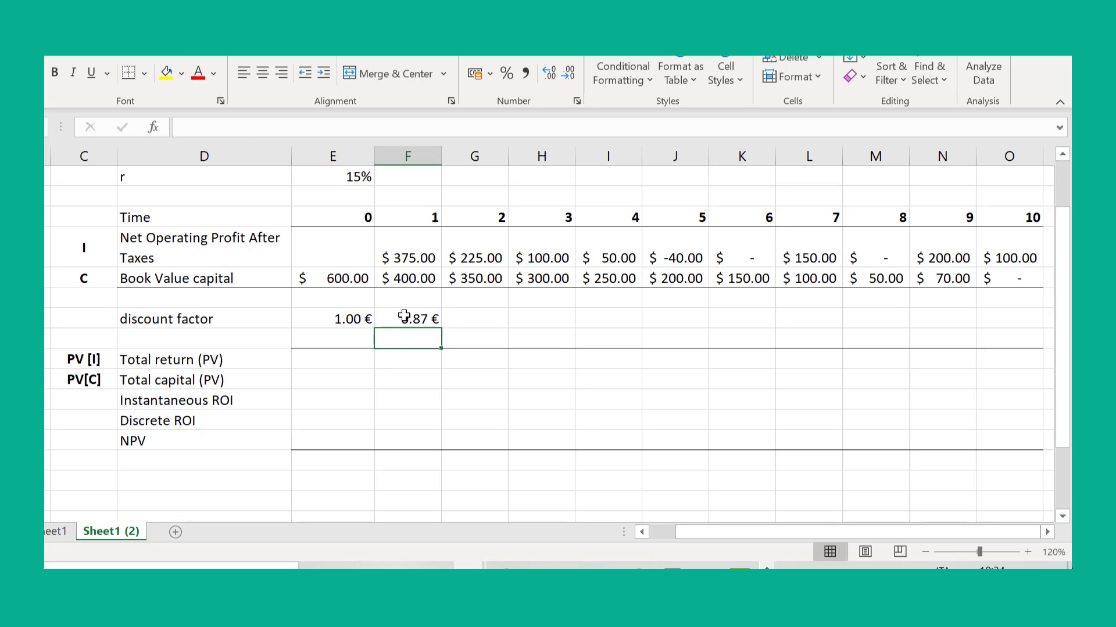
- Copy the time 1 discount factor formula across the row through time 10
left_click(435, 217)
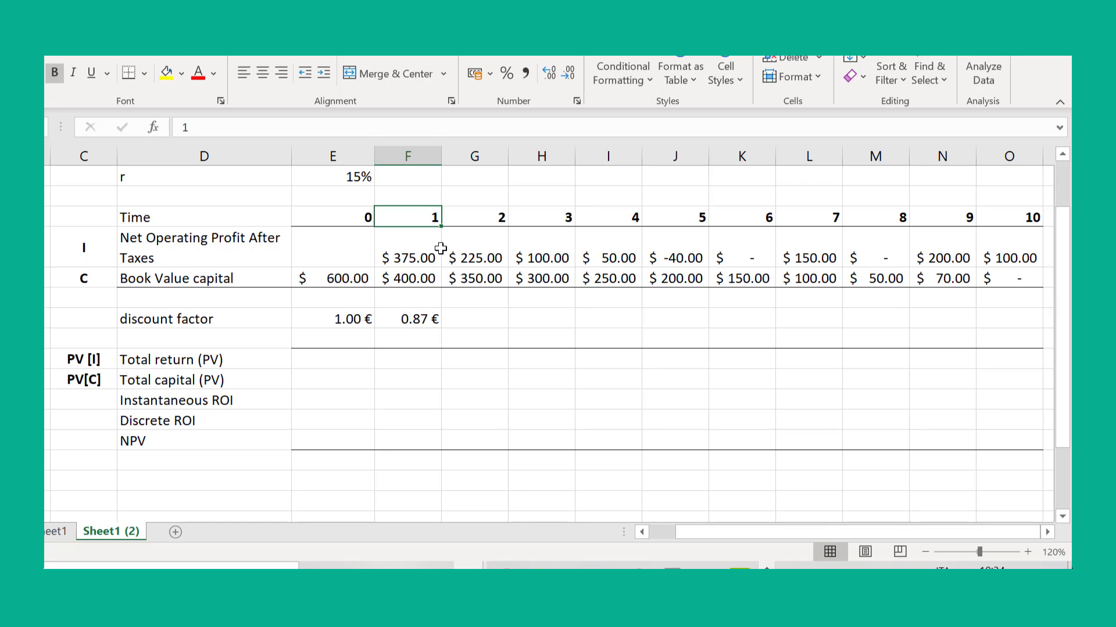
left_click(417, 320)
left_click_drag(449, 331, 1012, 329)
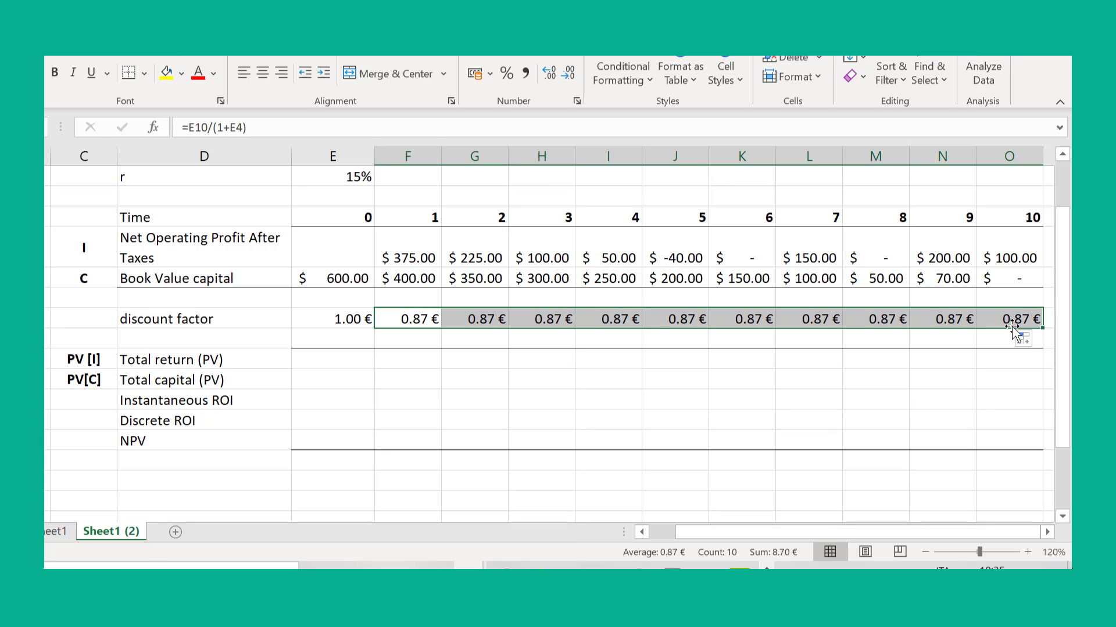
- Make the rate reference in the F10 formula absolute as $E$4 and fill the corrected formula across to O10
left_click(426, 319)
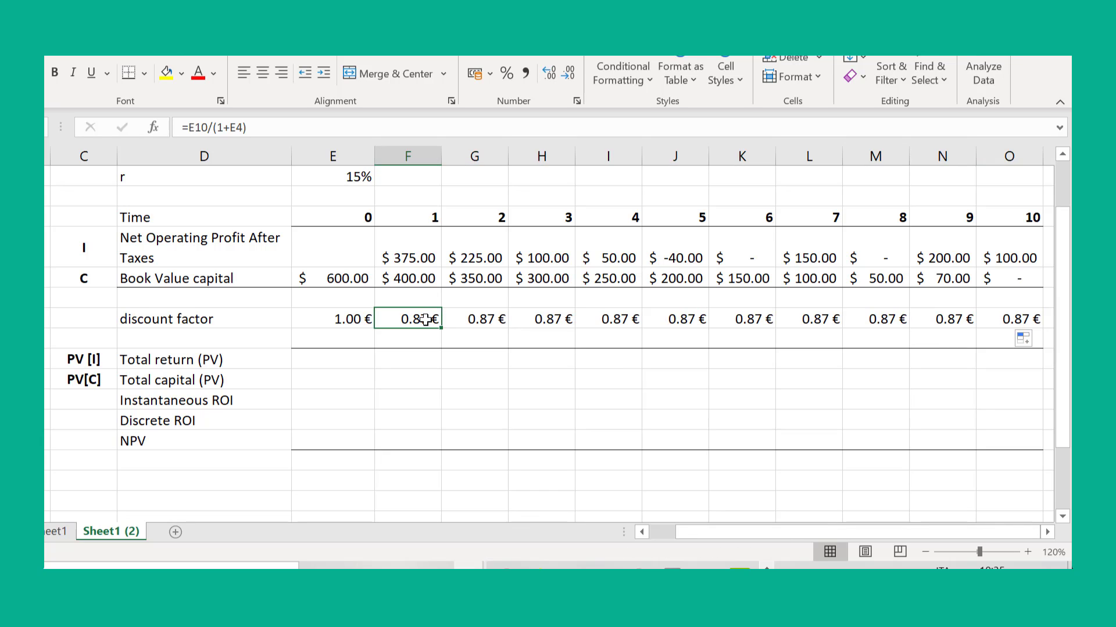
left_click(238, 127)
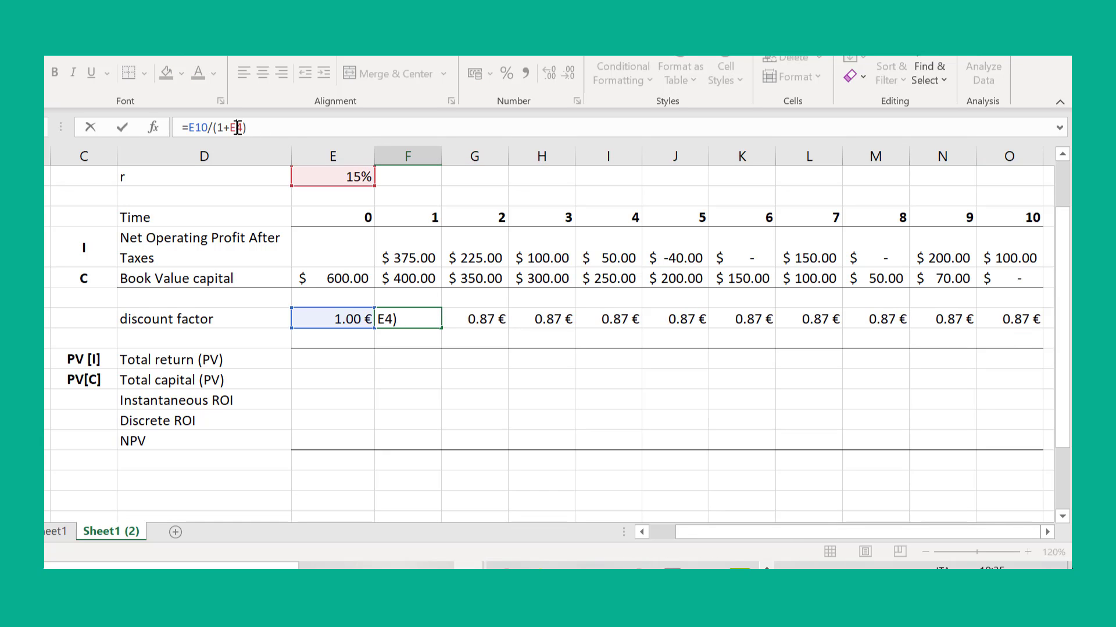
key("F4")
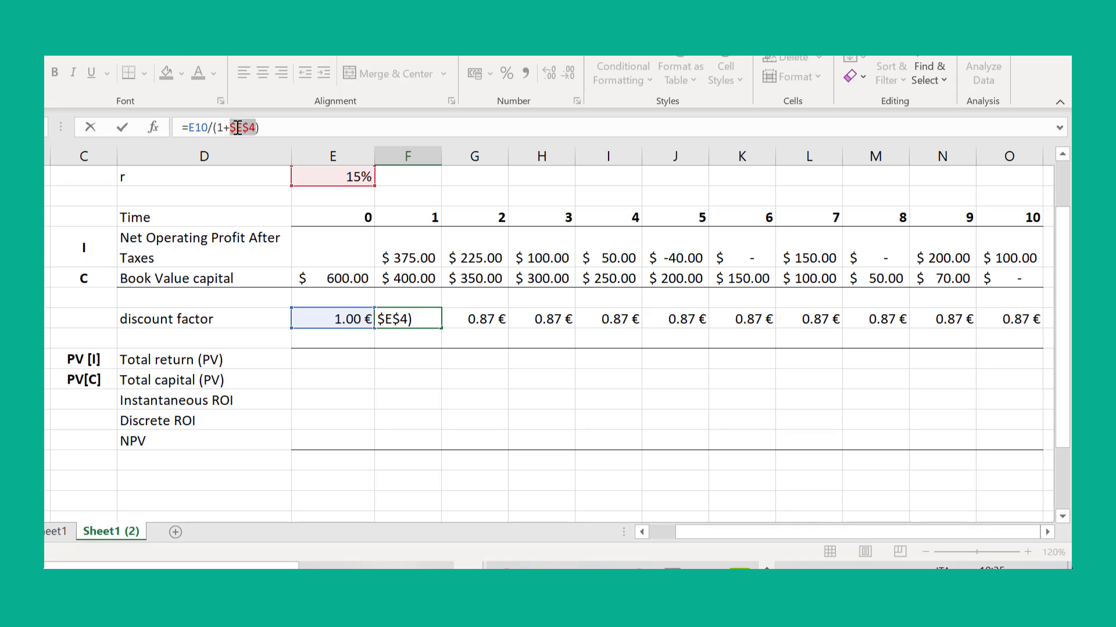
key("ctrl+Return")
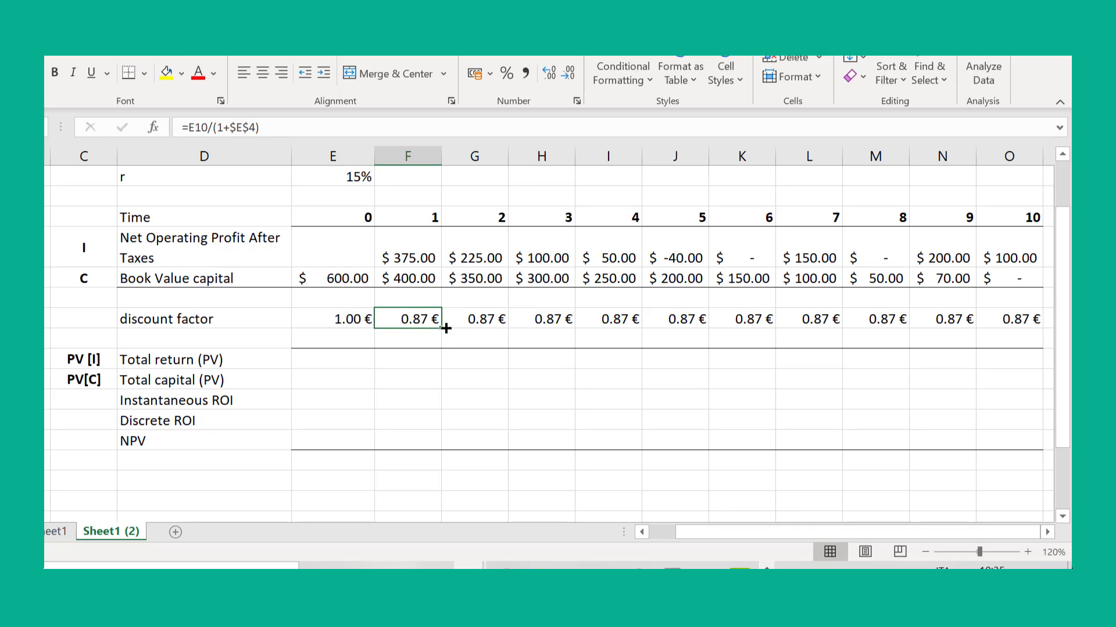
left_click_drag(444, 329, 1011, 330)
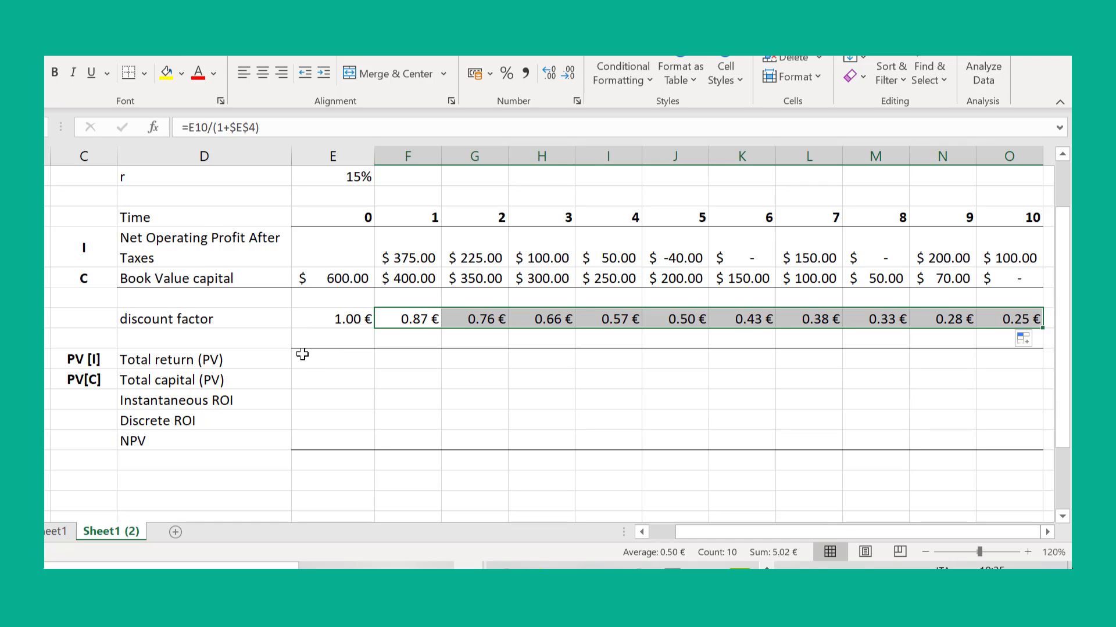
- Calculate Total return (PV) in E12 with SUMPRODUCT of the net operating profit row E7:O7 and the discount factors E10:O10
left_click(318, 361)
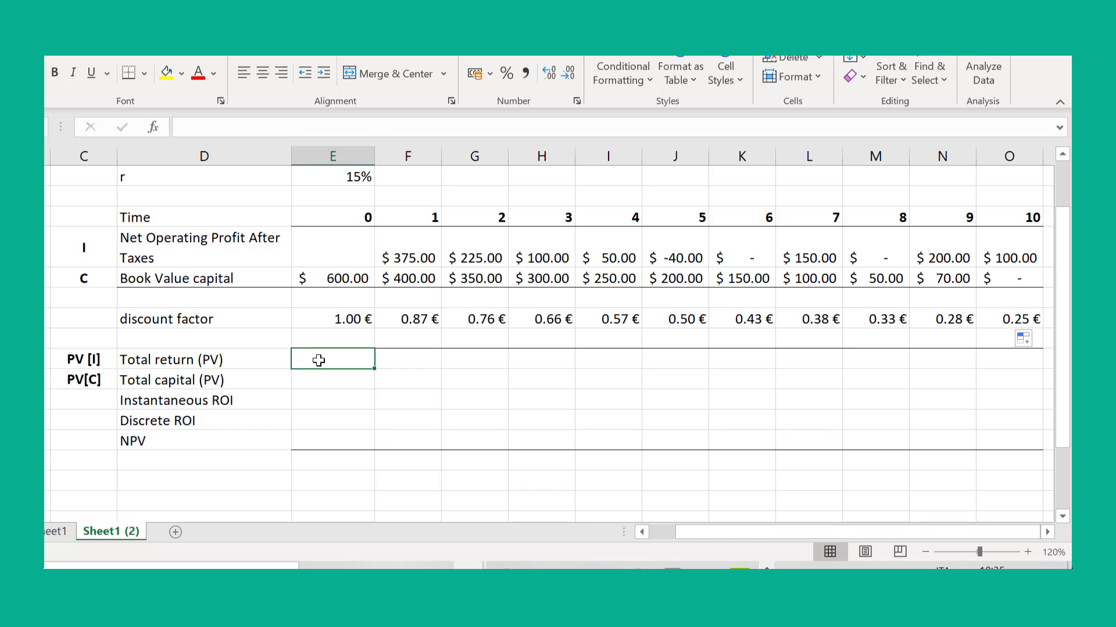
type("=")
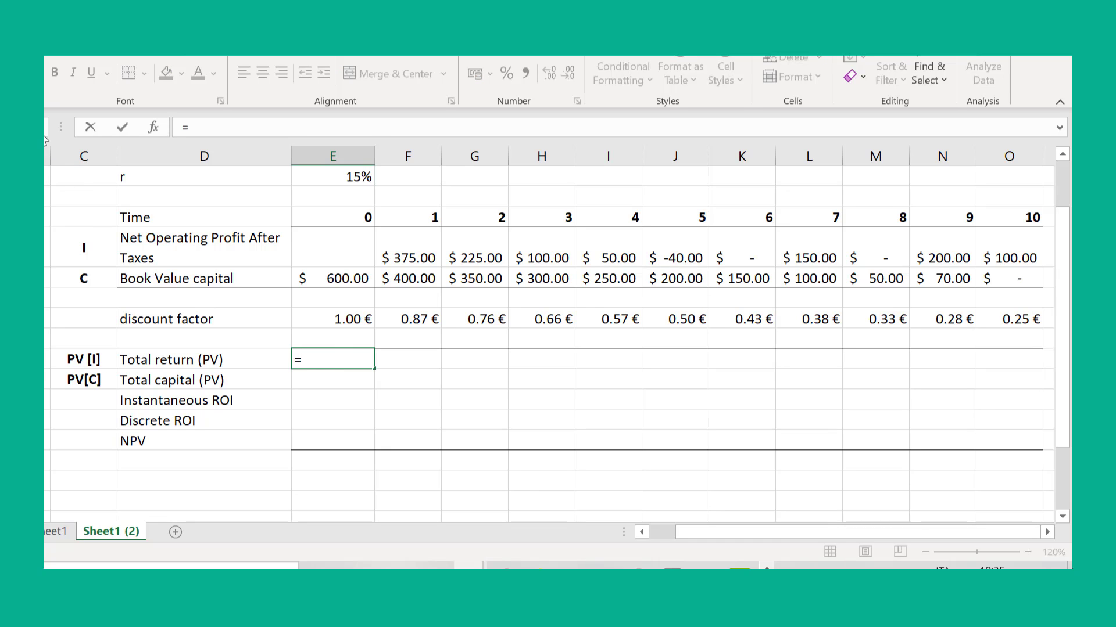
left_click(45, 166)
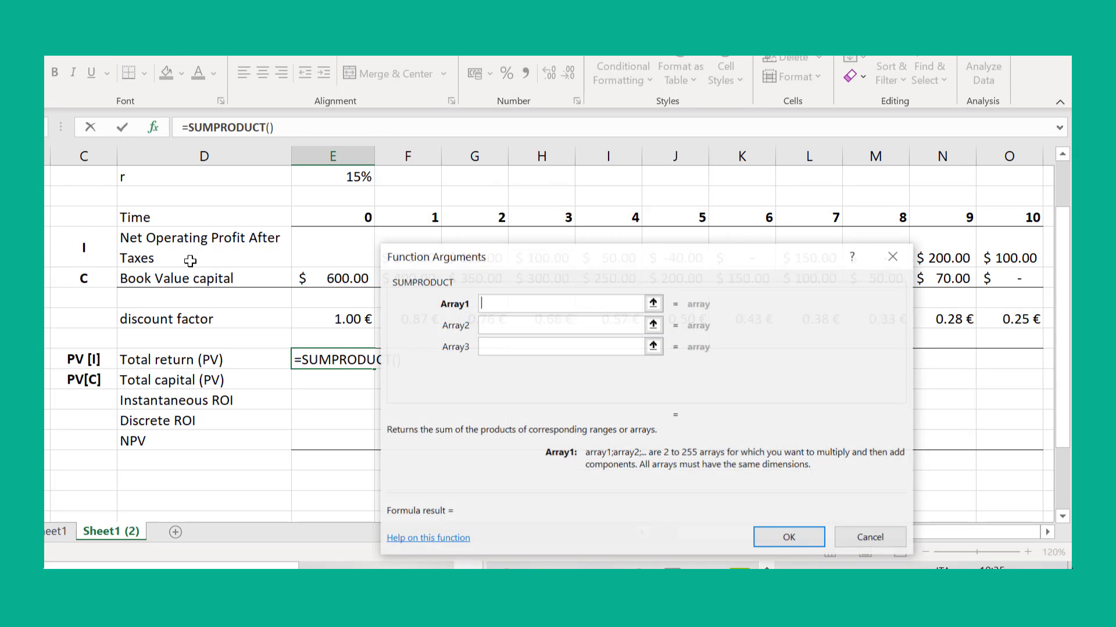
left_click_drag(516, 262, 545, 398)
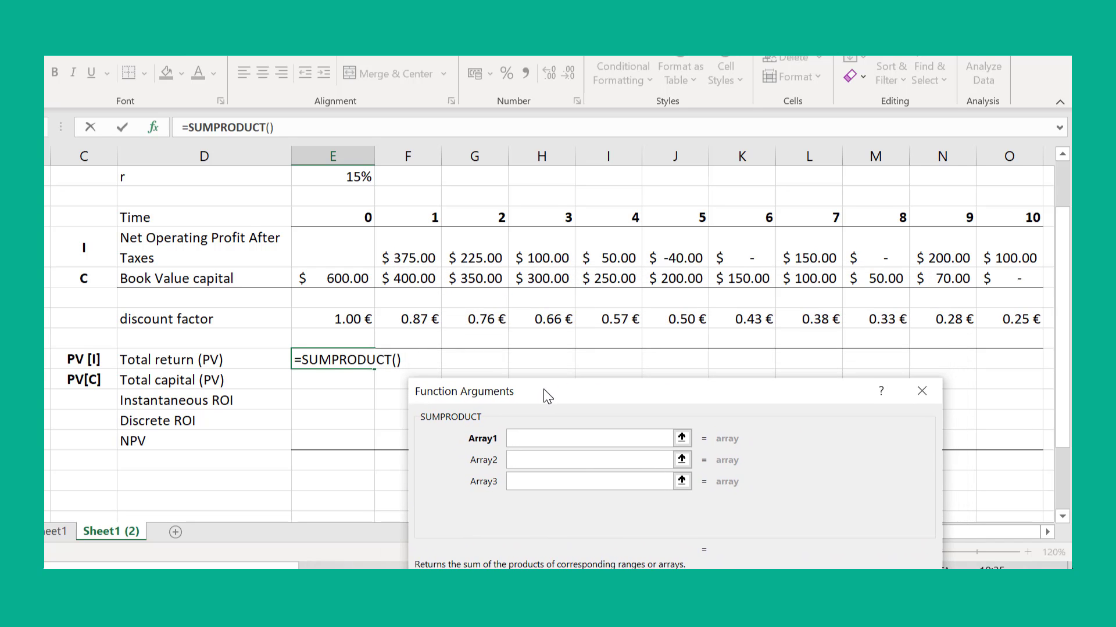
left_click(342, 251)
left_click_drag(342, 251, 985, 261)
left_click(639, 460)
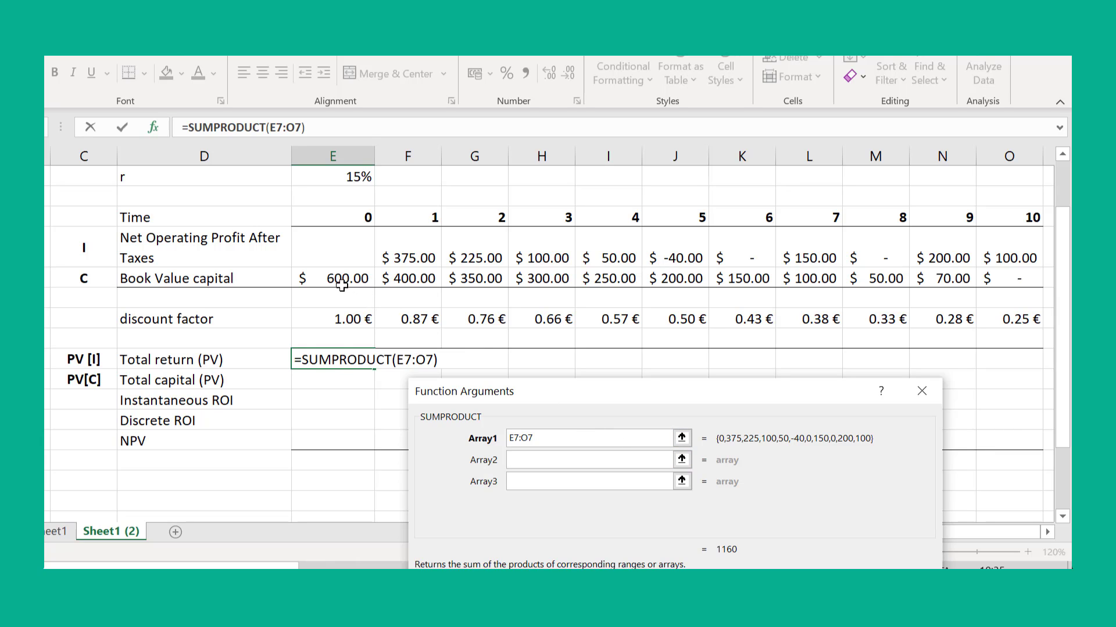
left_click(330, 319)
left_click_drag(330, 319, 984, 321)
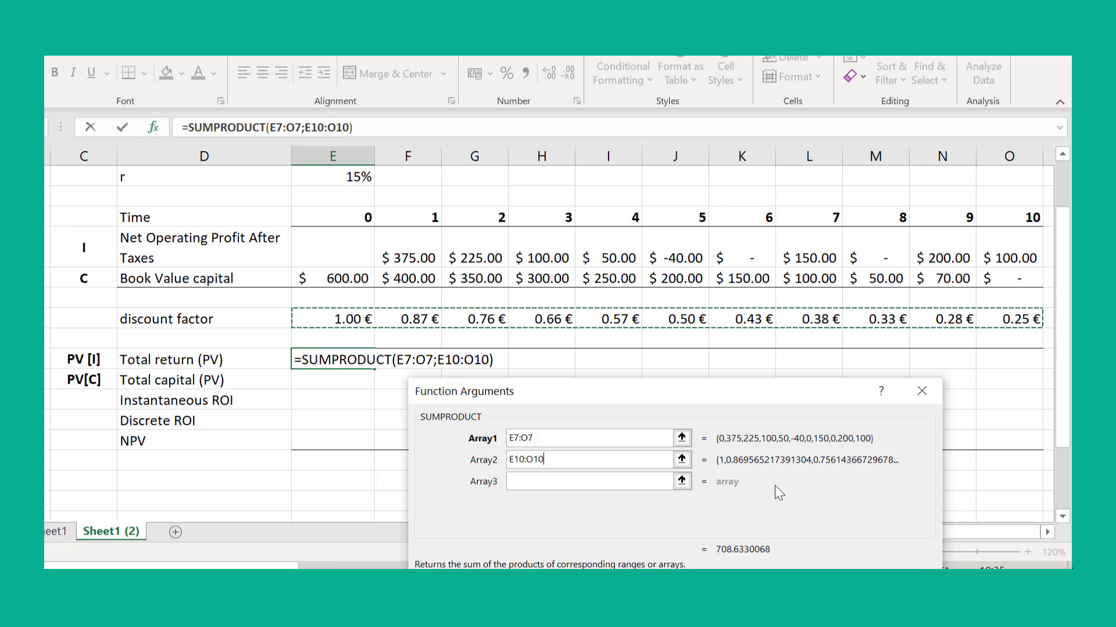
left_click_drag(760, 404, 875, 289)
left_click(929, 541)
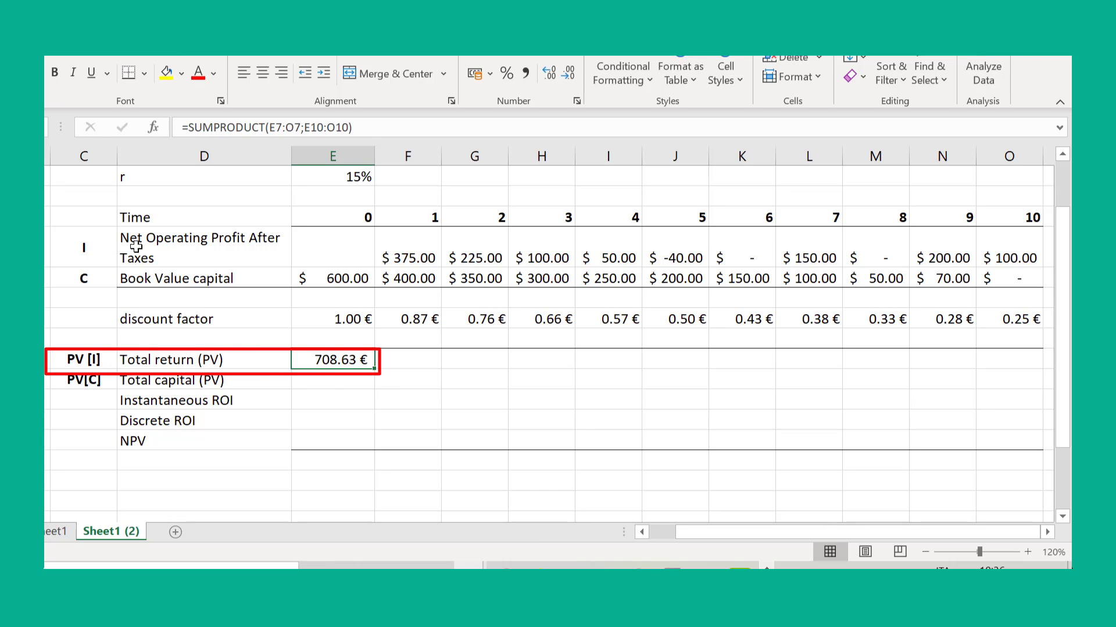
- Calculate Total capital (PV) in E13 with SUMPRODUCT of the book value row E8:O8 and the discount factors E10:O10
left_click(311, 382)
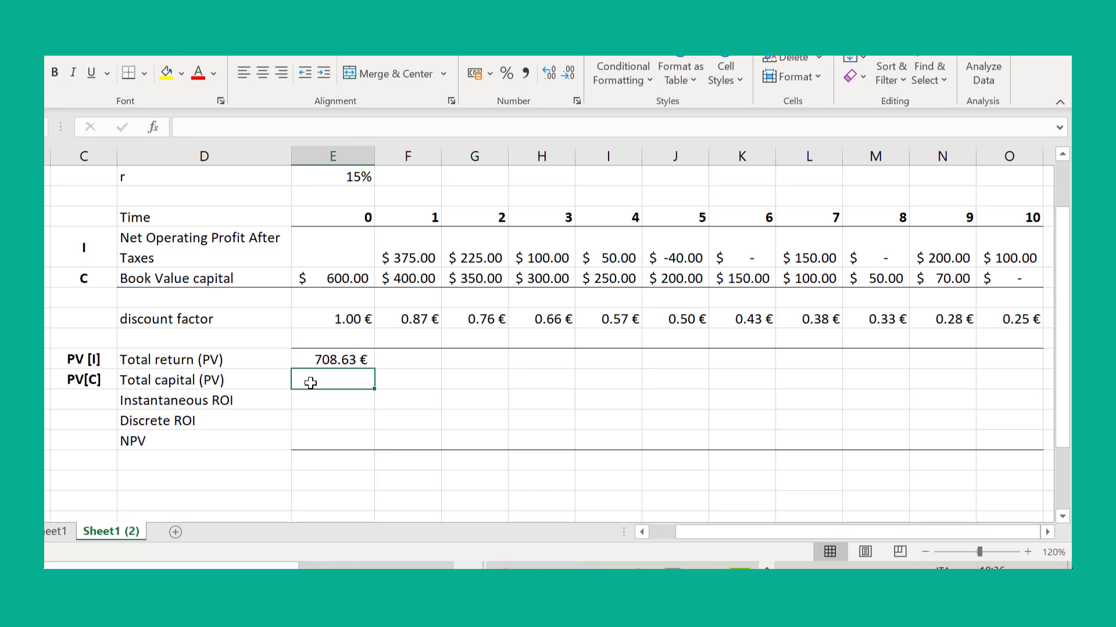
type("=")
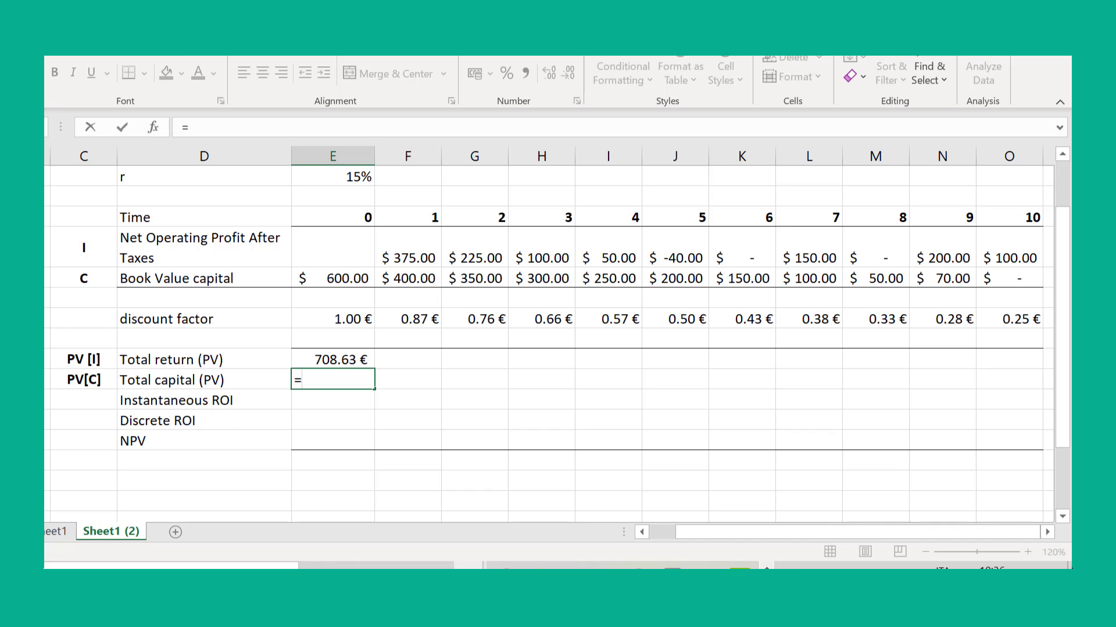
left_click(38, 127)
left_click_drag(617, 257, 589, 361)
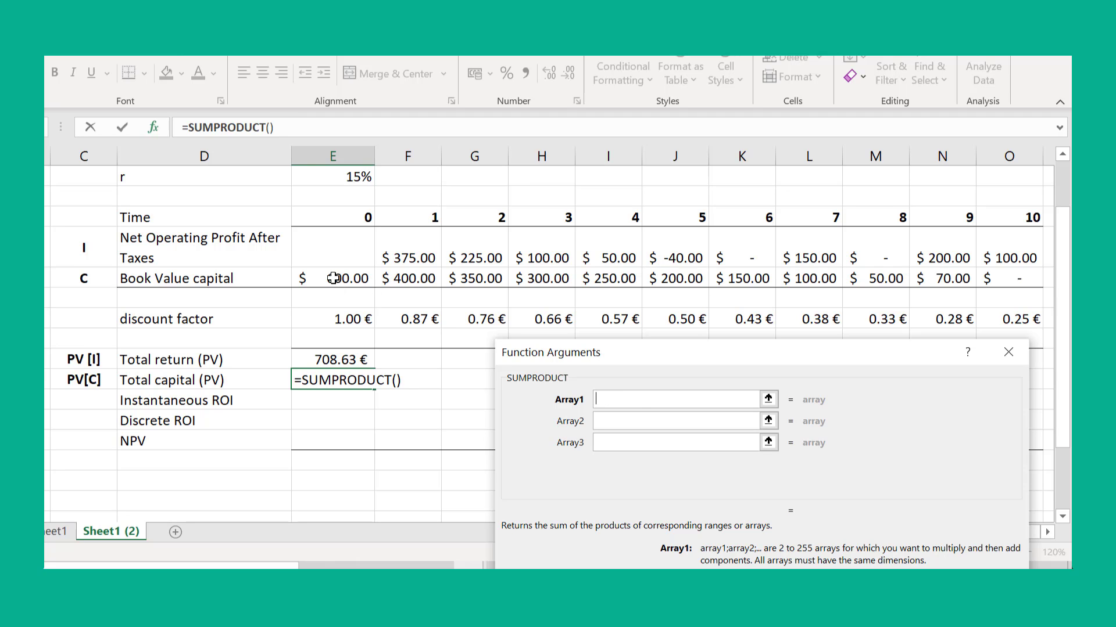
left_click_drag(333, 278, 987, 281)
left_click(708, 424)
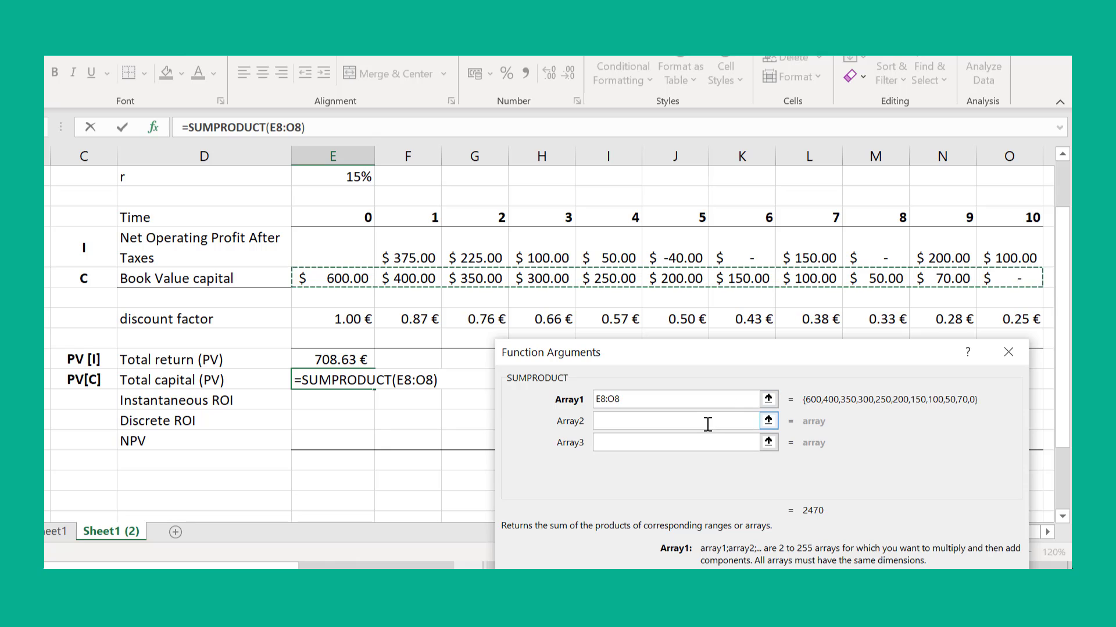
left_click(337, 319)
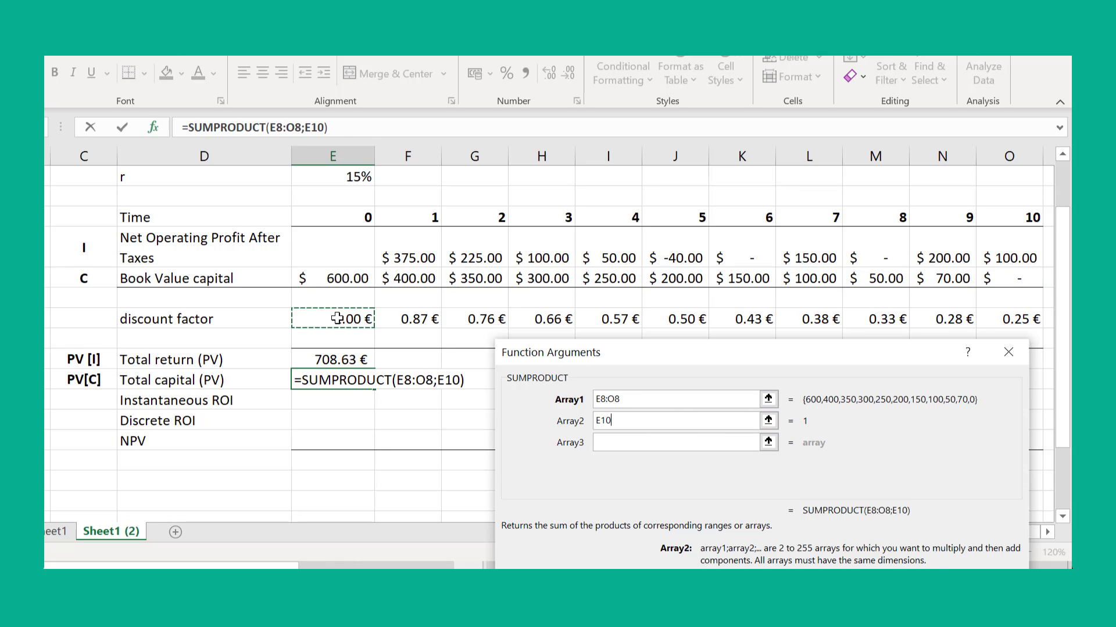
left_click_drag(337, 319, 1014, 321)
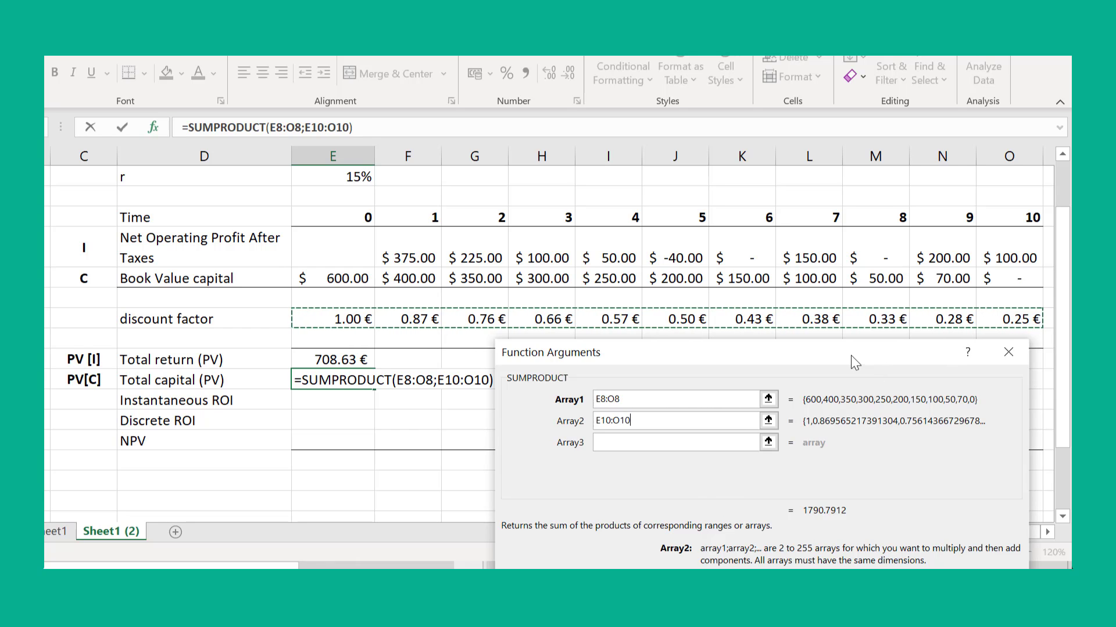
left_click_drag(854, 363, 982, 262)
left_click(964, 542)
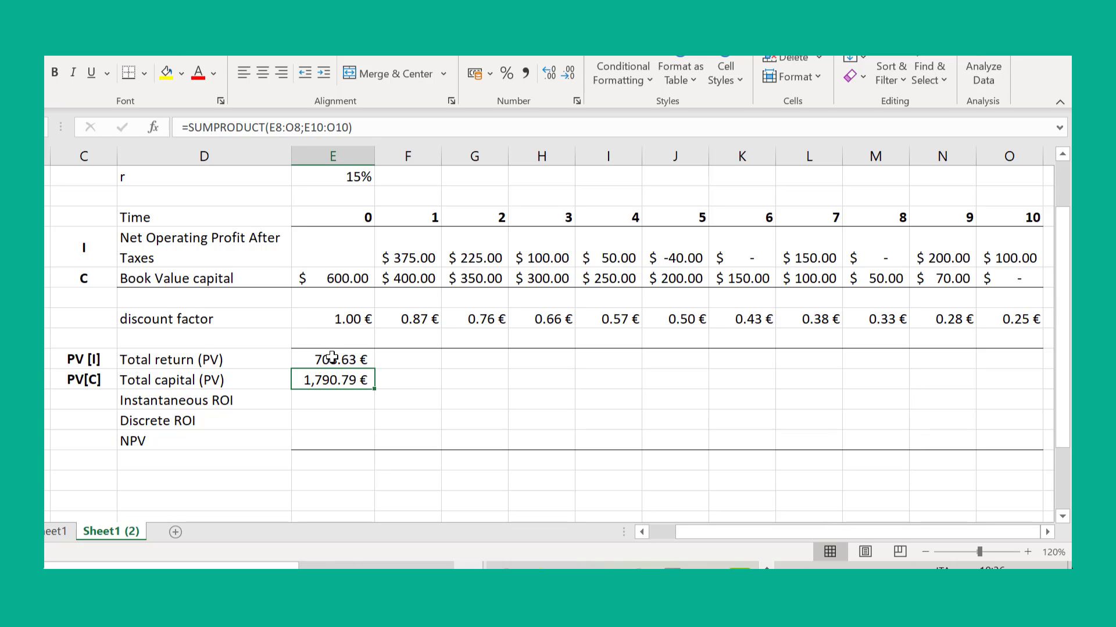
- Calculate Instantaneous ROI in E14 by dividing Total return (PV) by Total capital (PV) with =E12/E13
left_click(333, 400)
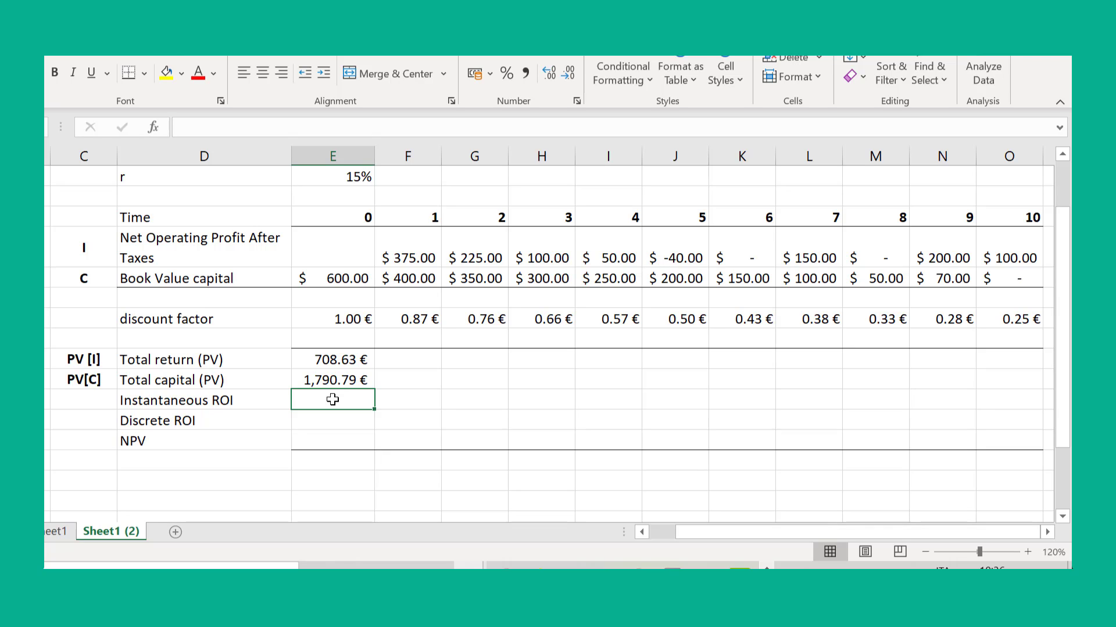
type("=")
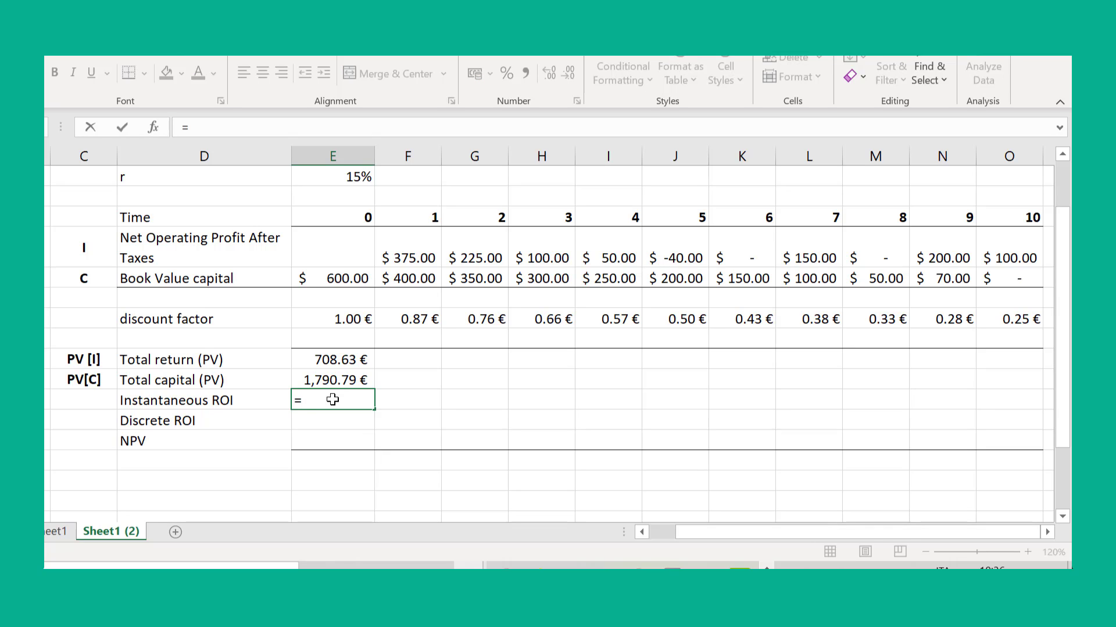
left_click(327, 359)
type("/")
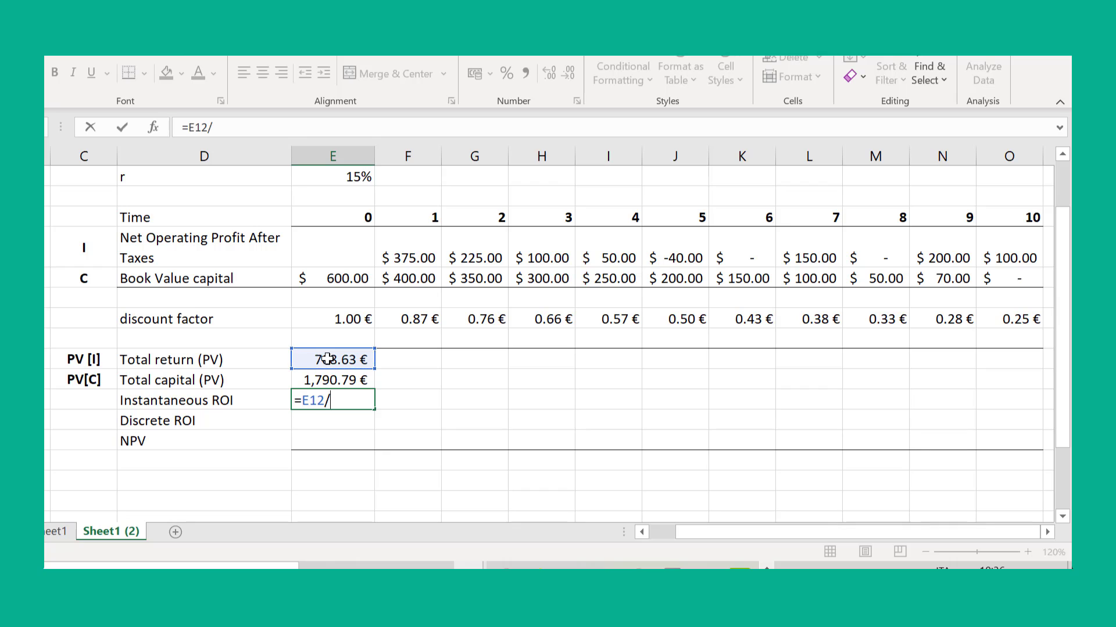
left_click(324, 380)
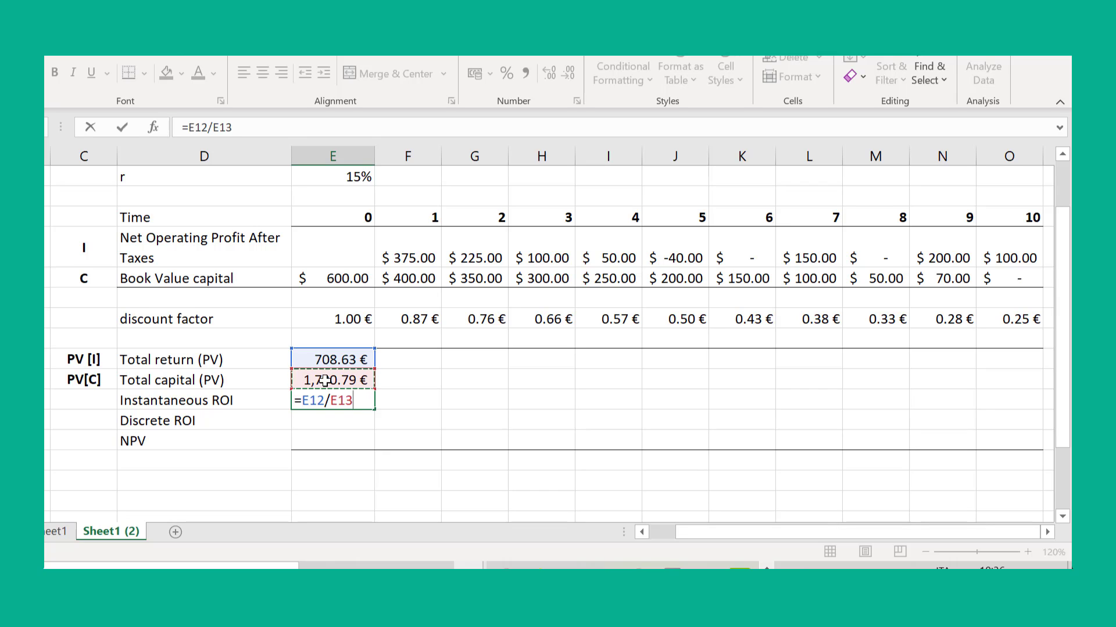
key("Return")
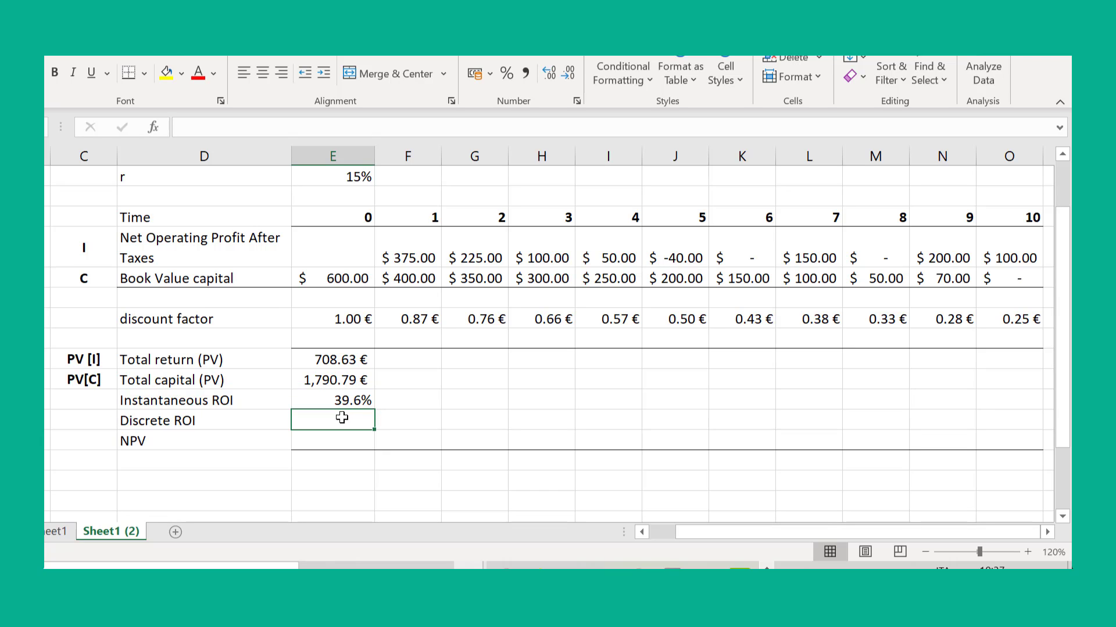
- Calculate Discrete ROI in E15 from the instantaneous ROI and the rate r with =E14*(1+E4)
type("=")
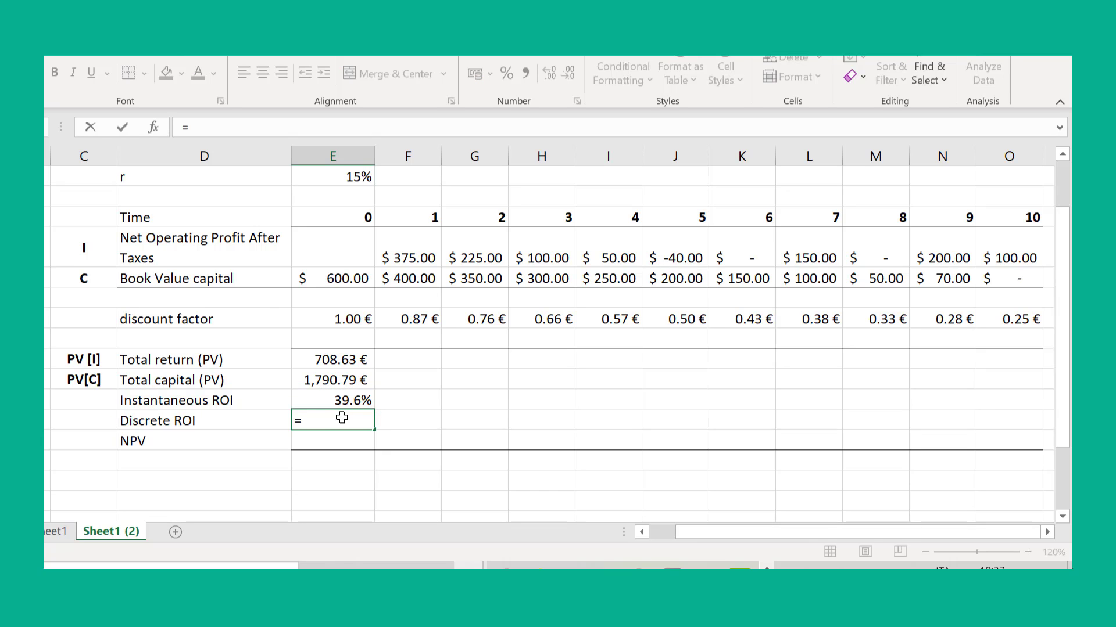
key("Up")
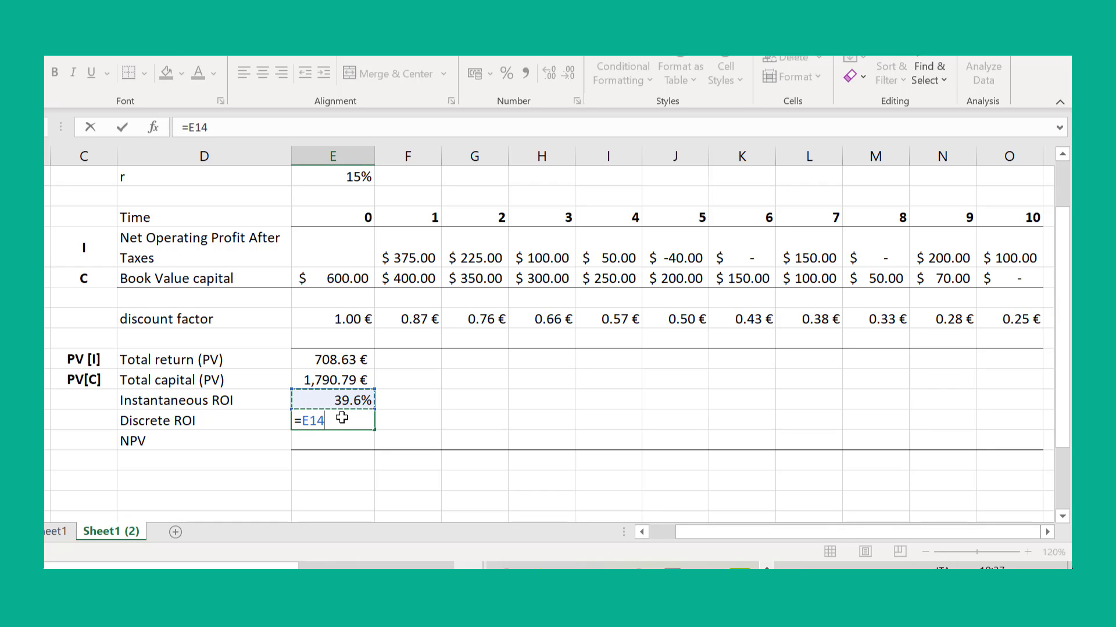
type("*(1+")
left_click(307, 182)
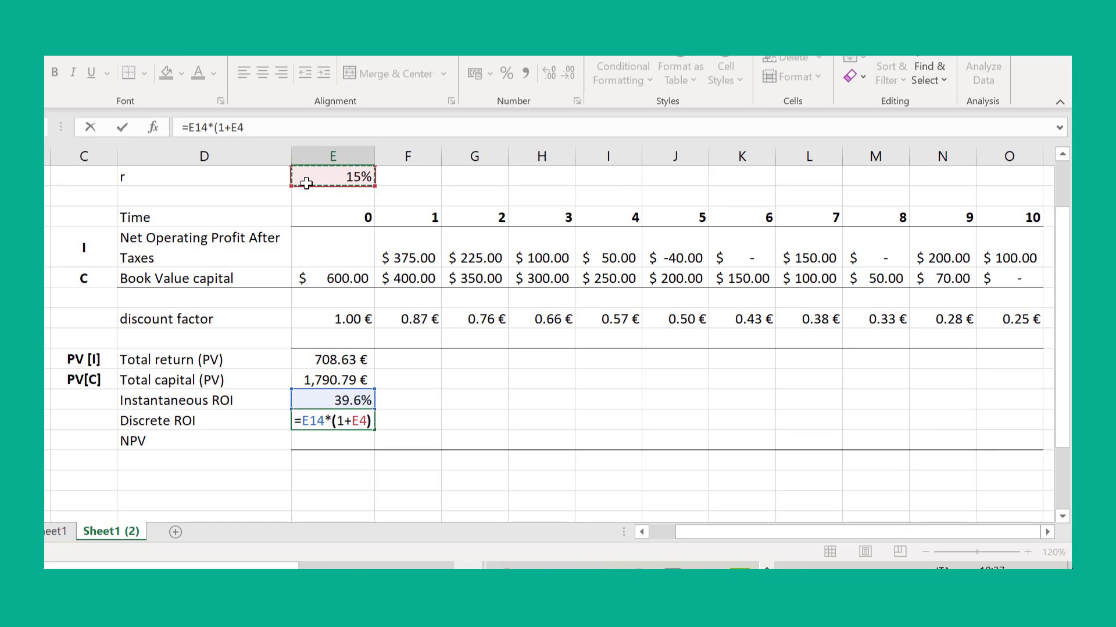
type(")")
key("Return")
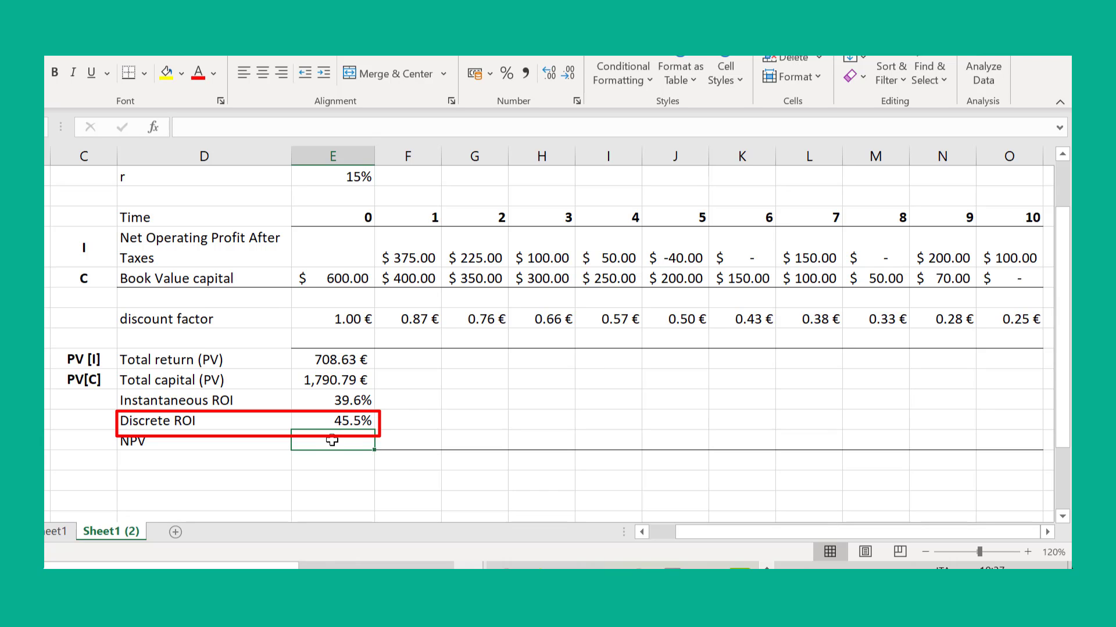
- Calculate NPV in E16 from total capital, discrete ROI and the rate r with =E13*(E15-E4)/(1+E4)
type("=")
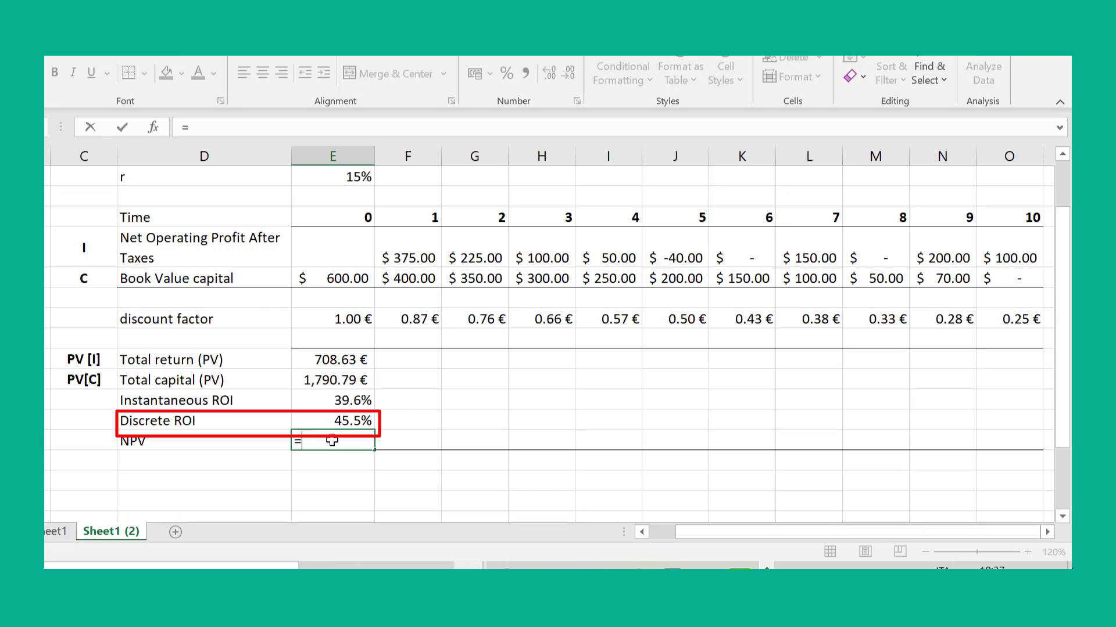
left_click(341, 381)
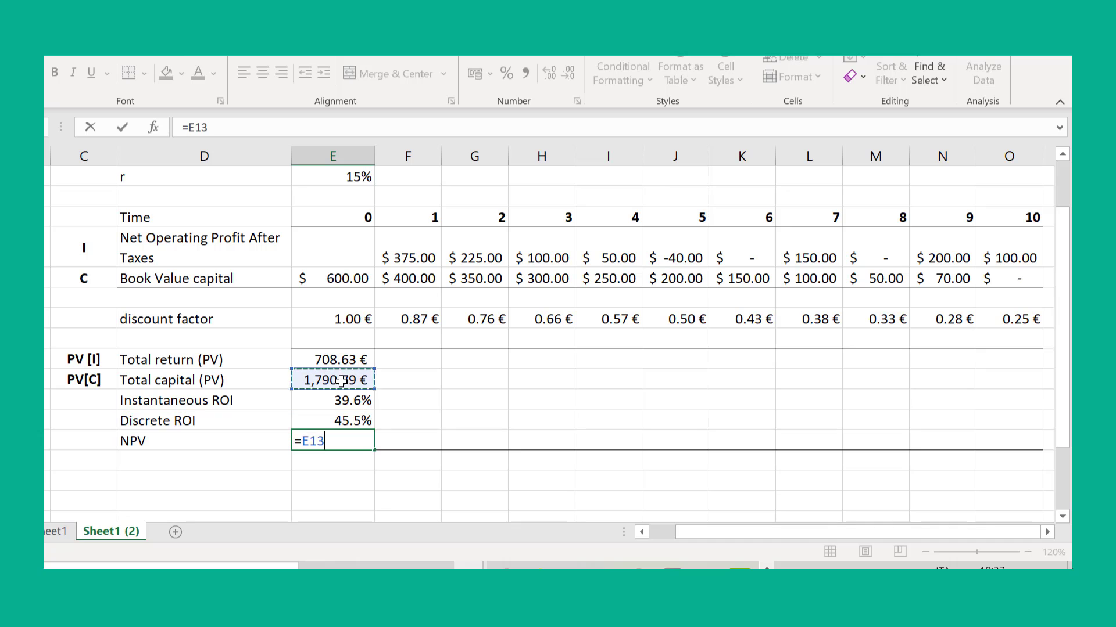
type("*")
left_click(359, 421)
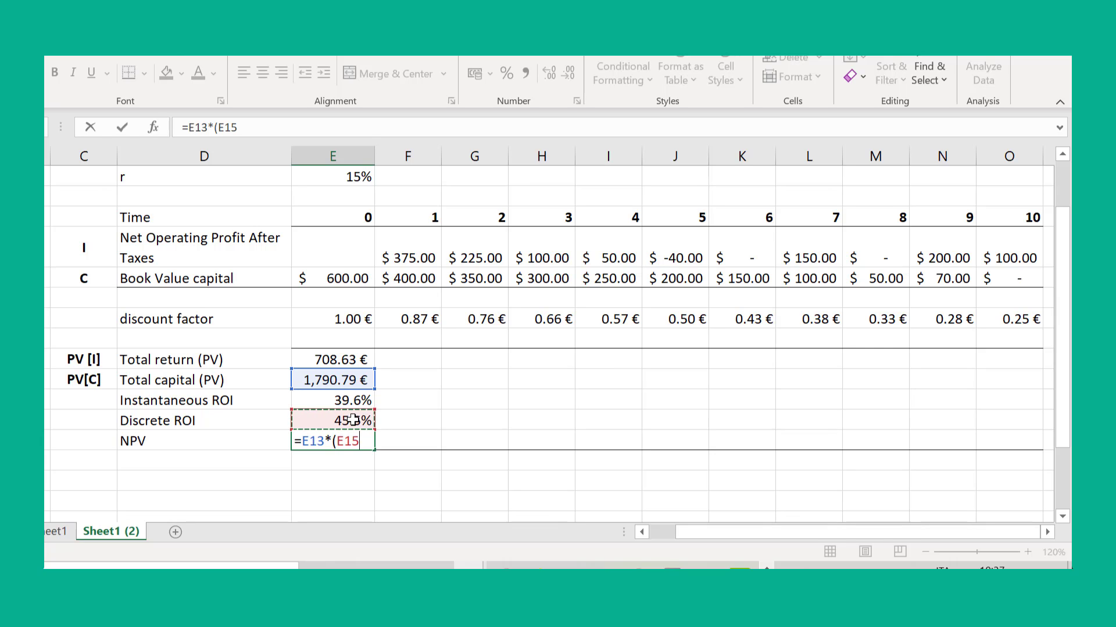
type("-")
left_click(340, 179)
type(")/(1+")
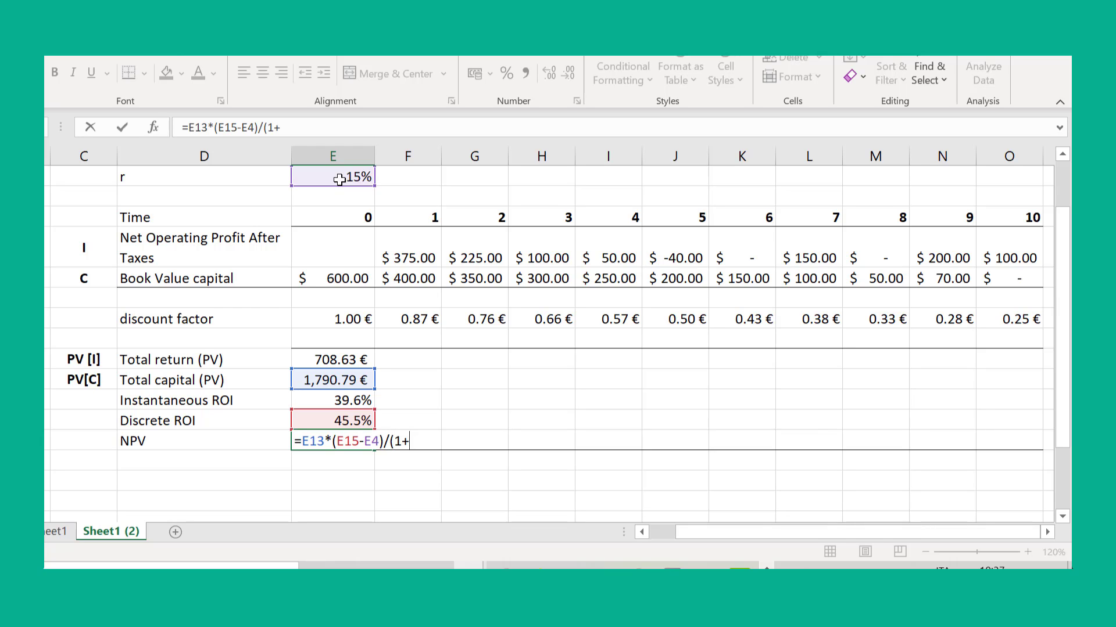
left_click(340, 179)
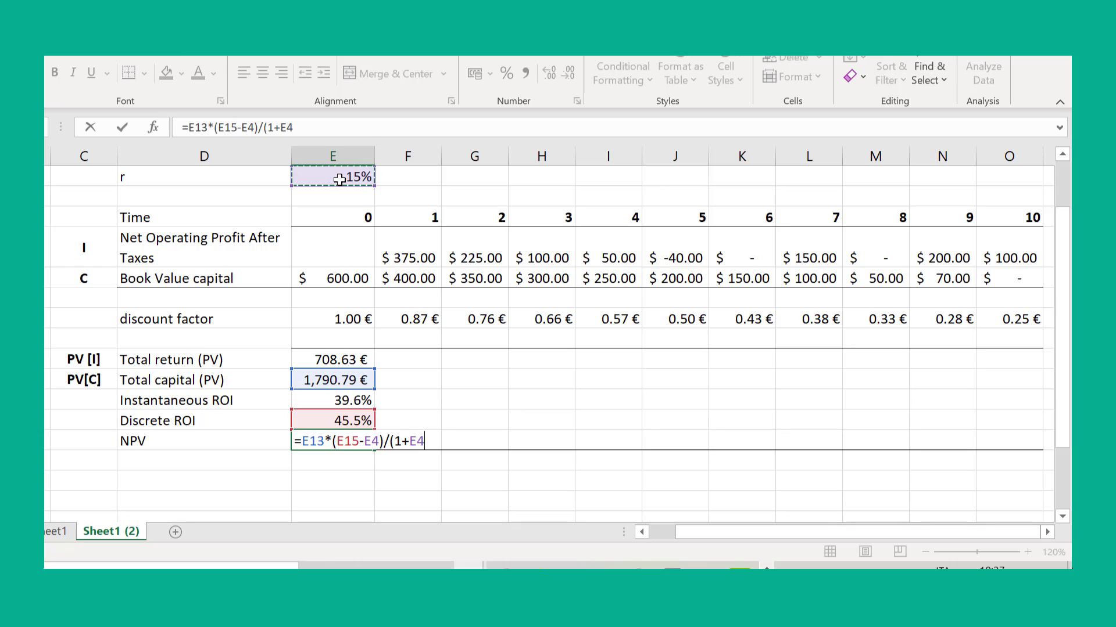
type(")")
key("Return")
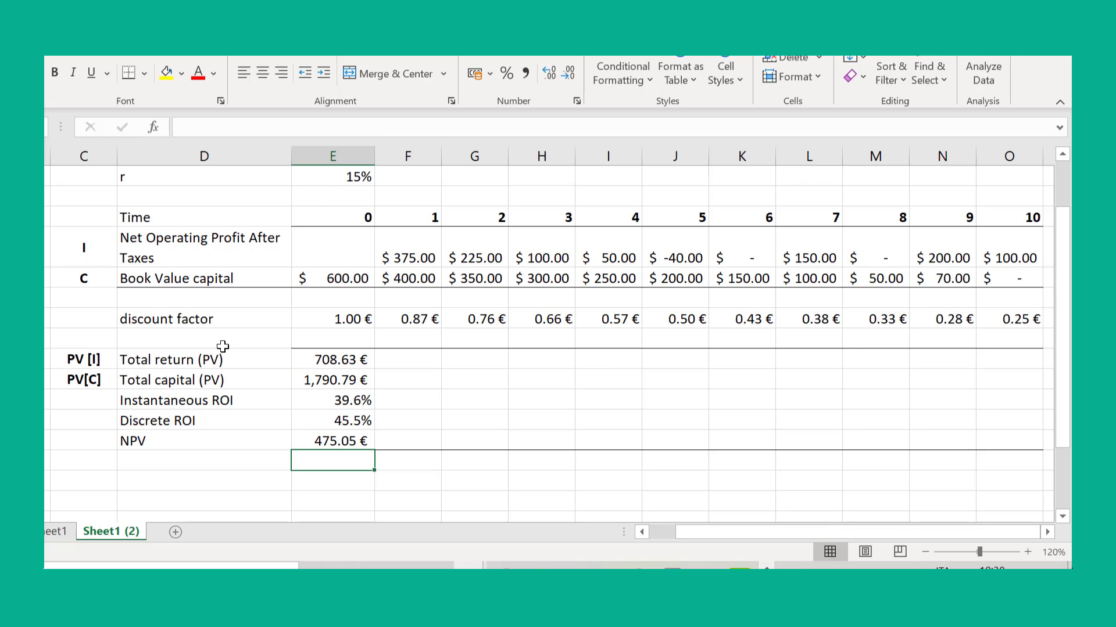
- Label a cash flow row F in D18 and enter the time 0 cash flow in E18 as the negative of book value E8
left_click(200, 480)
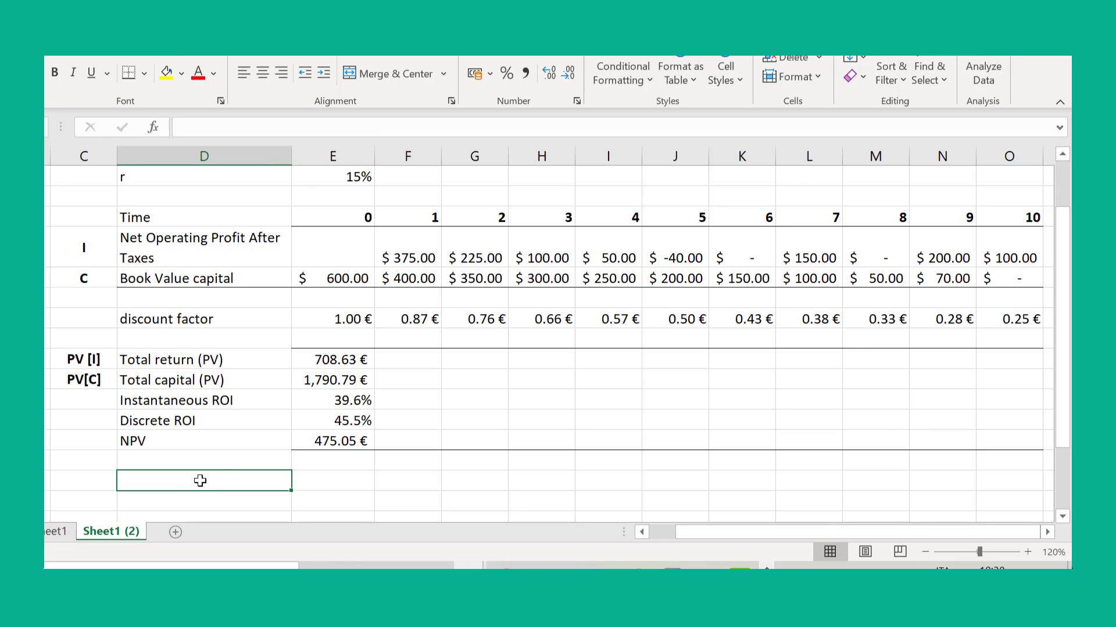
type("F")
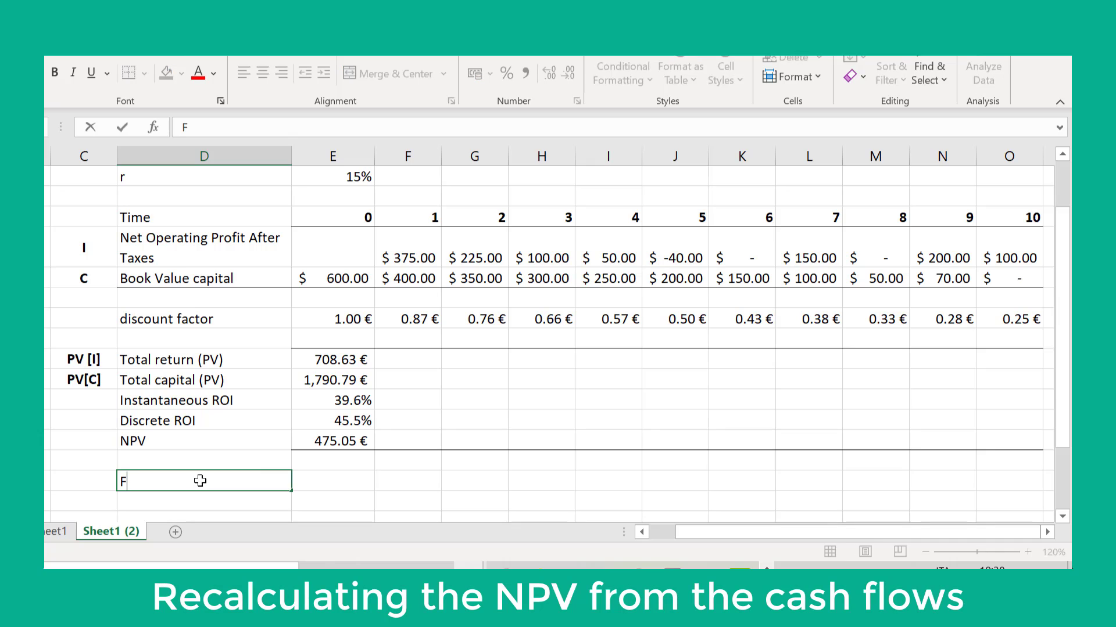
key("Tab")
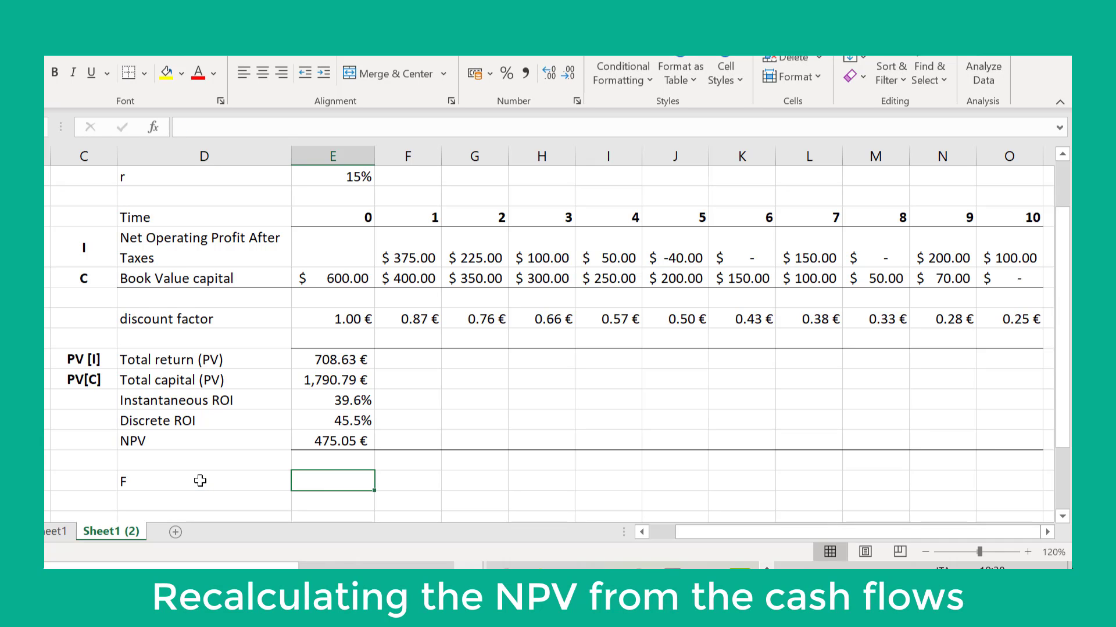
type("=")
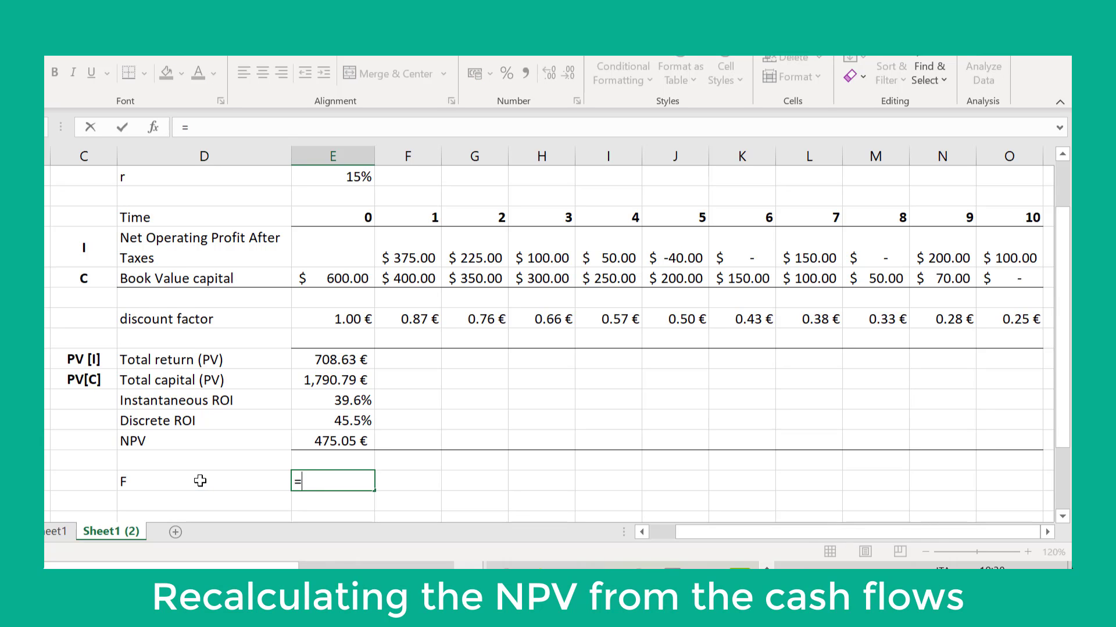
type("-")
left_click(326, 277)
key("Return")
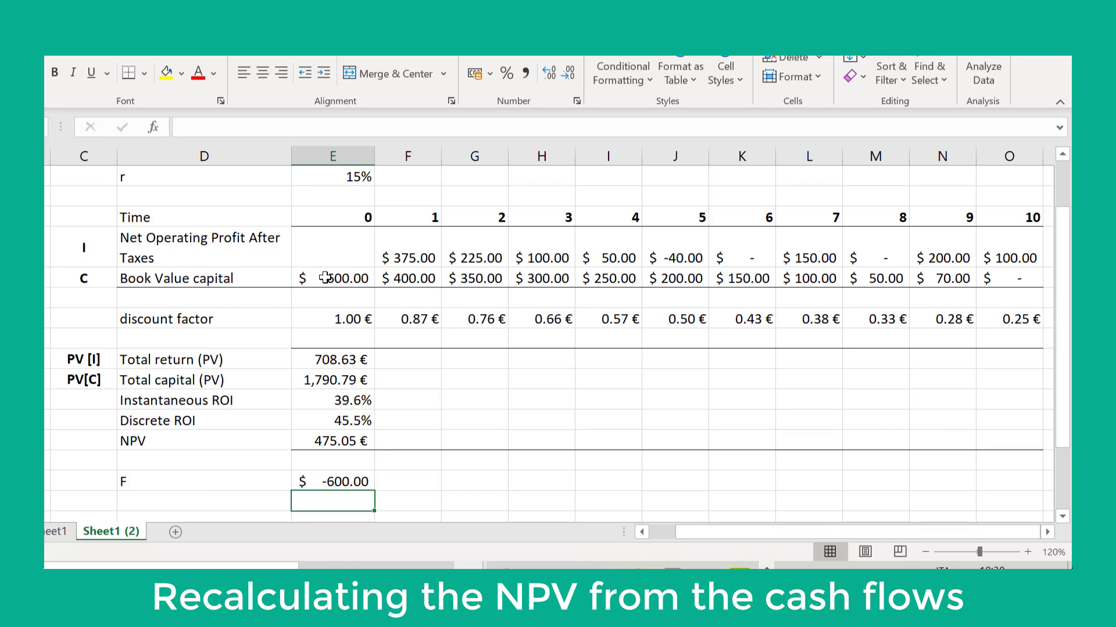
- Calculate the time 1 cash flow in F18 with =F7-(F8-E8) and fill the formula across to O18
left_click(420, 477)
type("=")
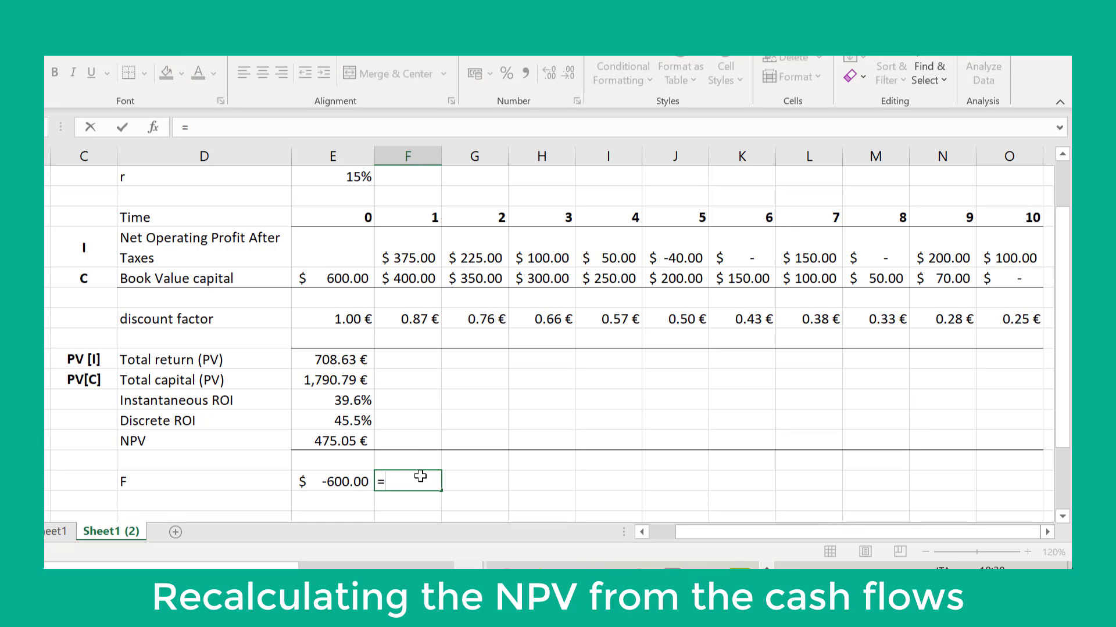
left_click(418, 249)
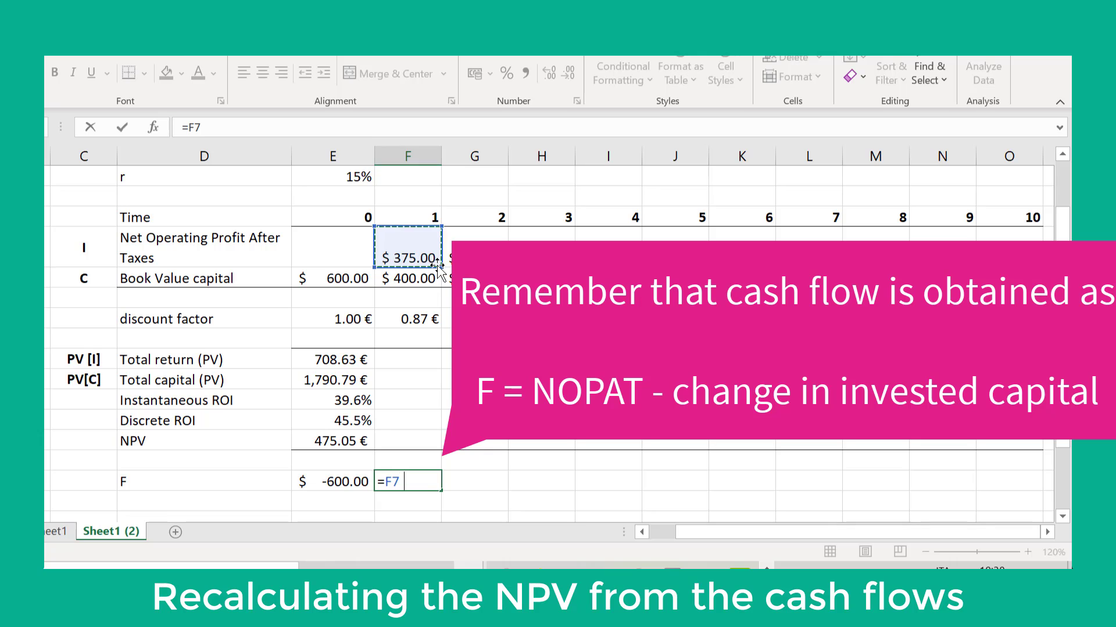
type("-(")
left_click(422, 279)
type("-")
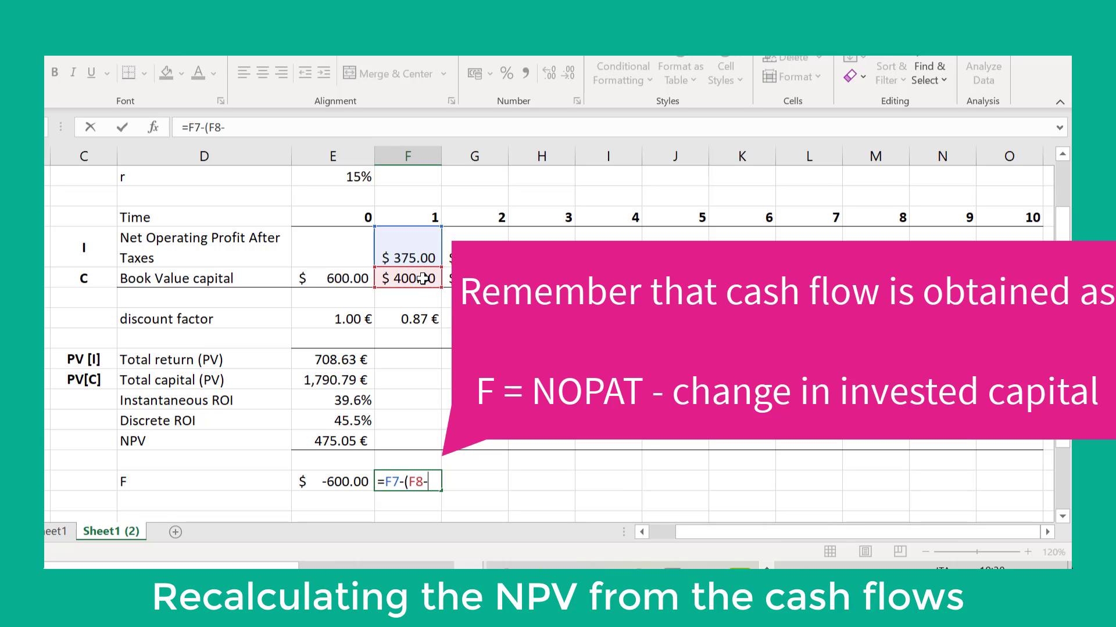
left_click(334, 280)
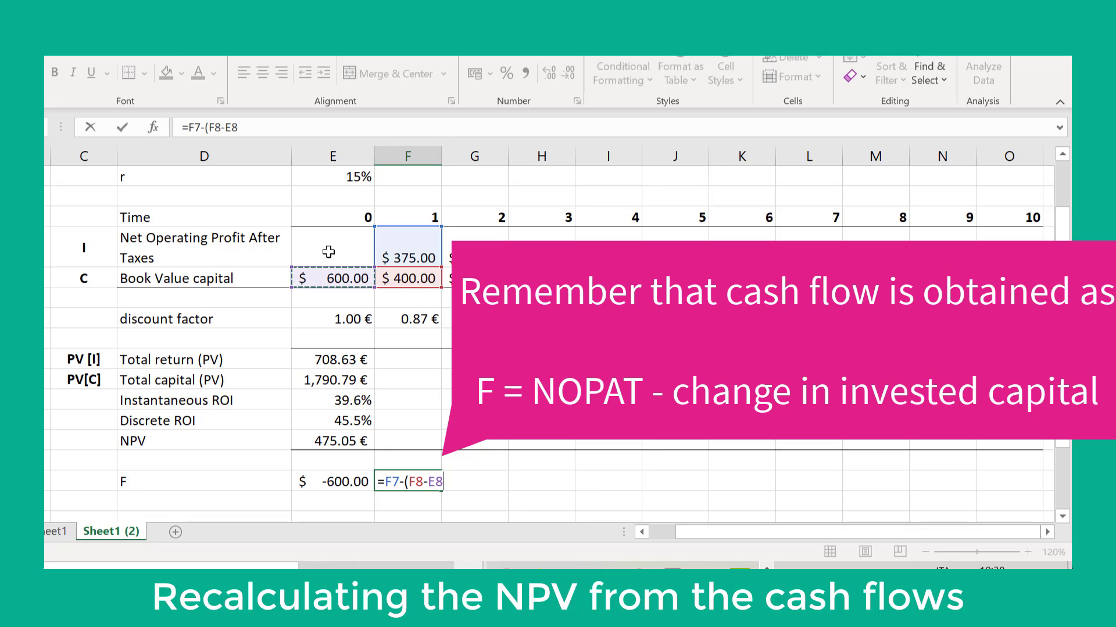
type(")")
key("Return")
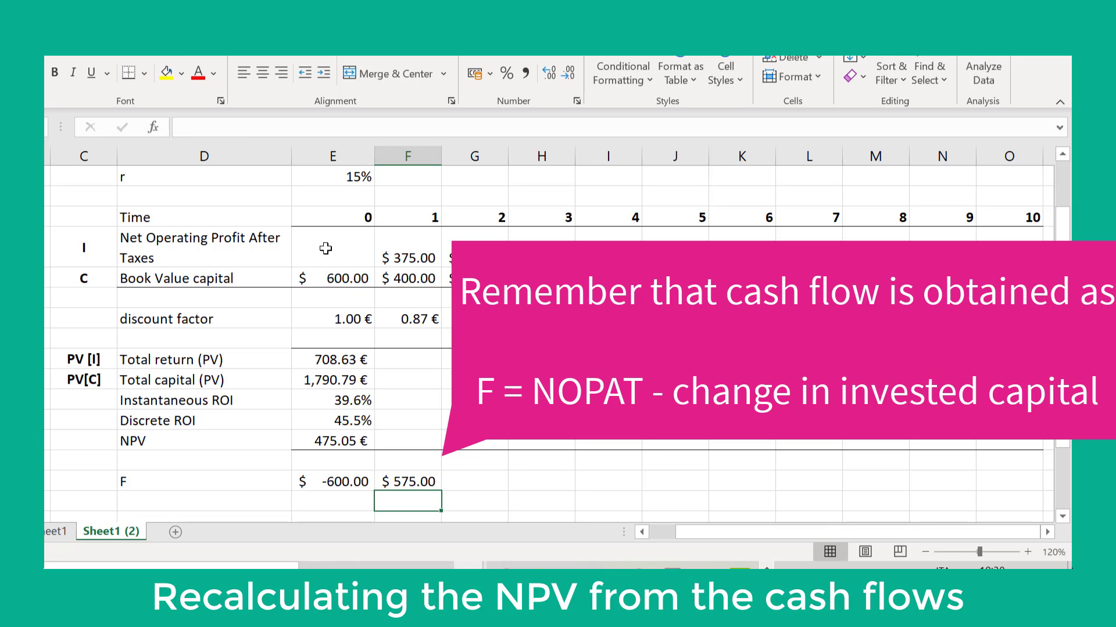
key("Up")
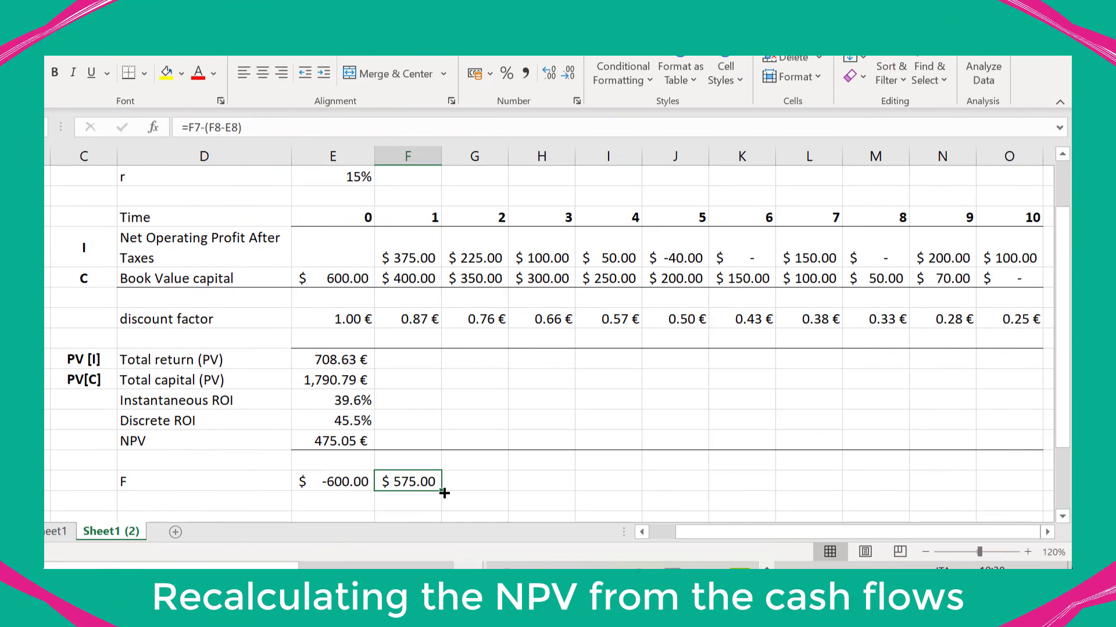
left_click_drag(441, 491, 1012, 491)
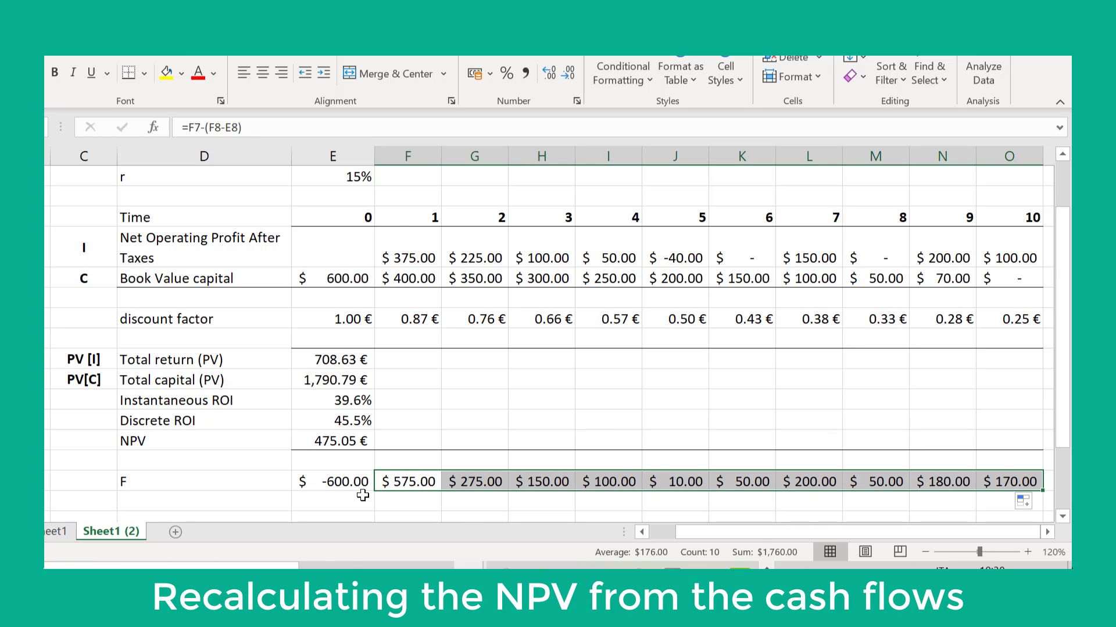
- Label the row below the cash flows NPV in D19
scroll(300, 463, "down", 1)
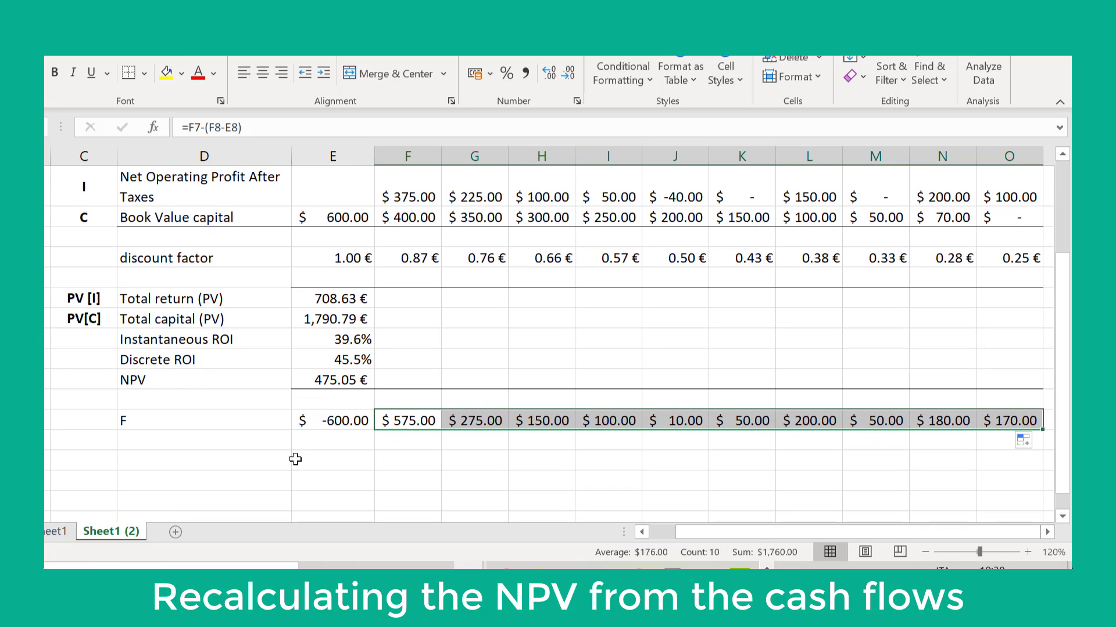
left_click(237, 439)
type("NPV")
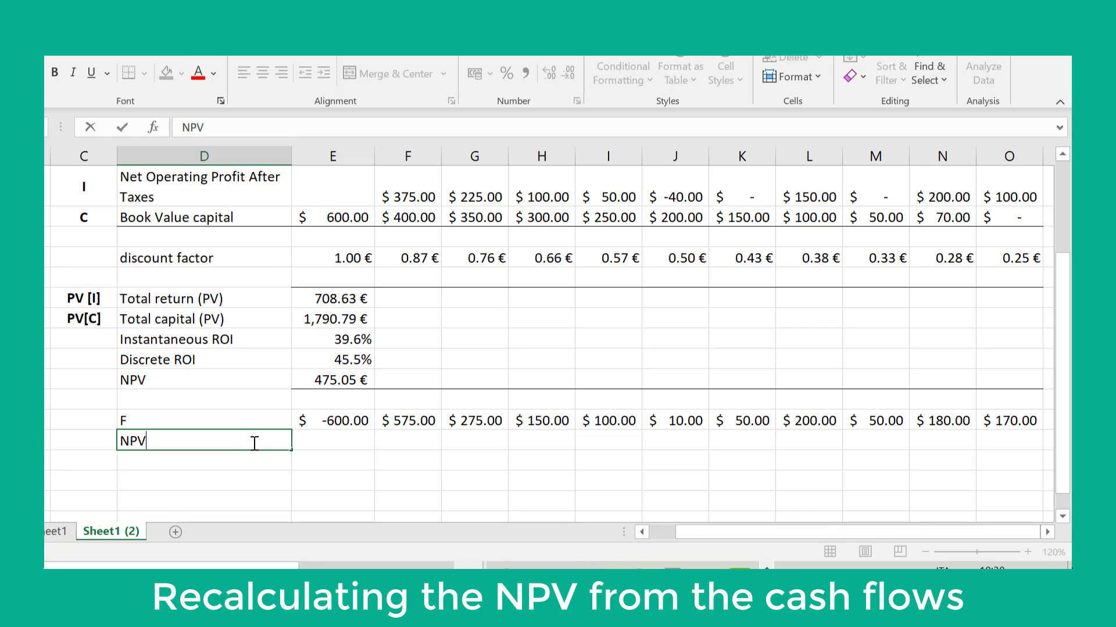
- Calculate NPV in E19 from the cash flows and discount factors with =SUMPRODUCT(E18:O18;E10:O10)
left_click(307, 440)
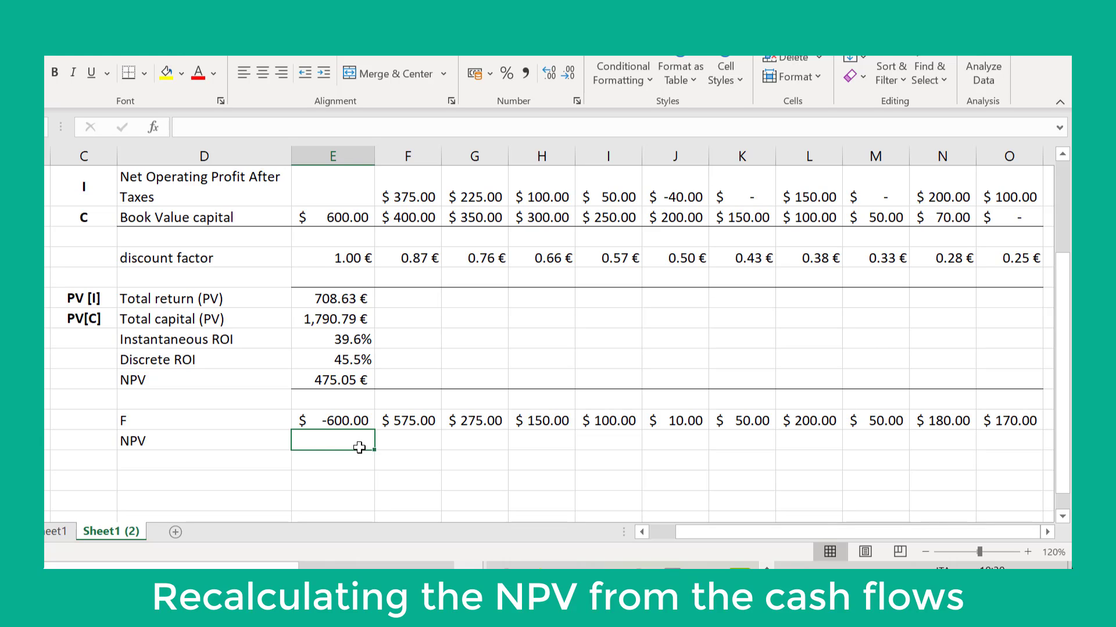
type("=")
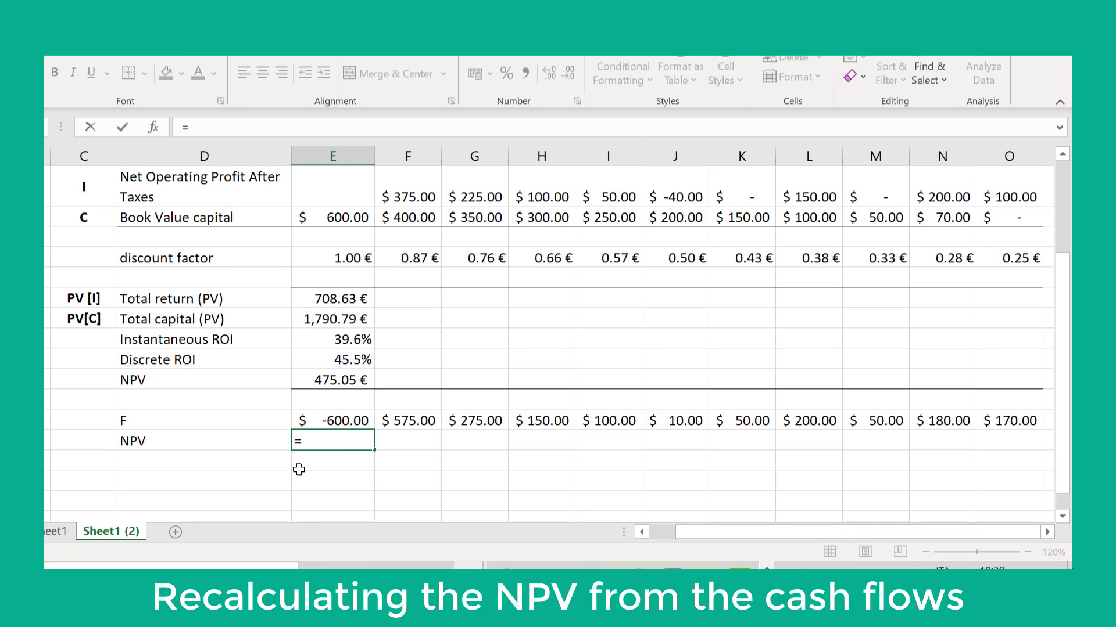
key("Escape")
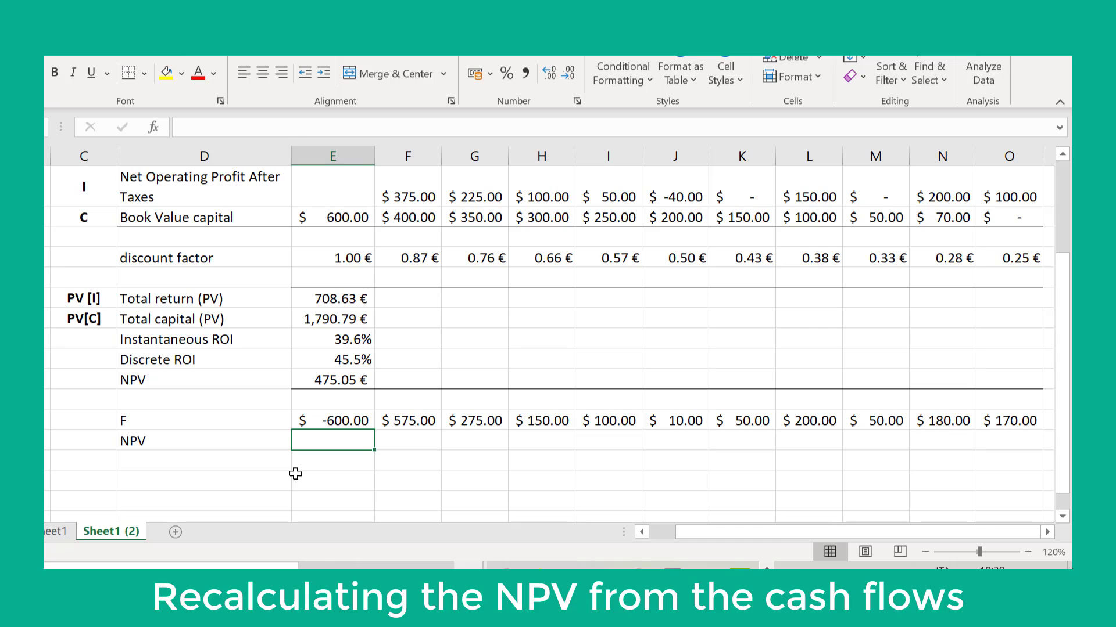
type("=")
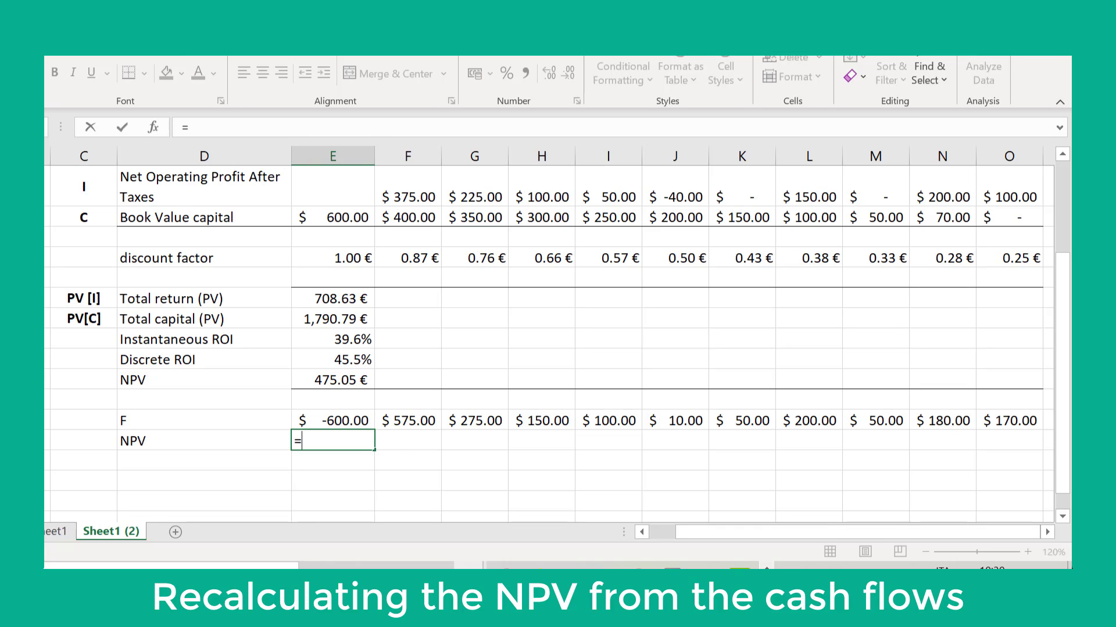
left_click(45, 127)
left_click_drag(678, 255, 583, 472)
left_click_drag(334, 420, 985, 424)
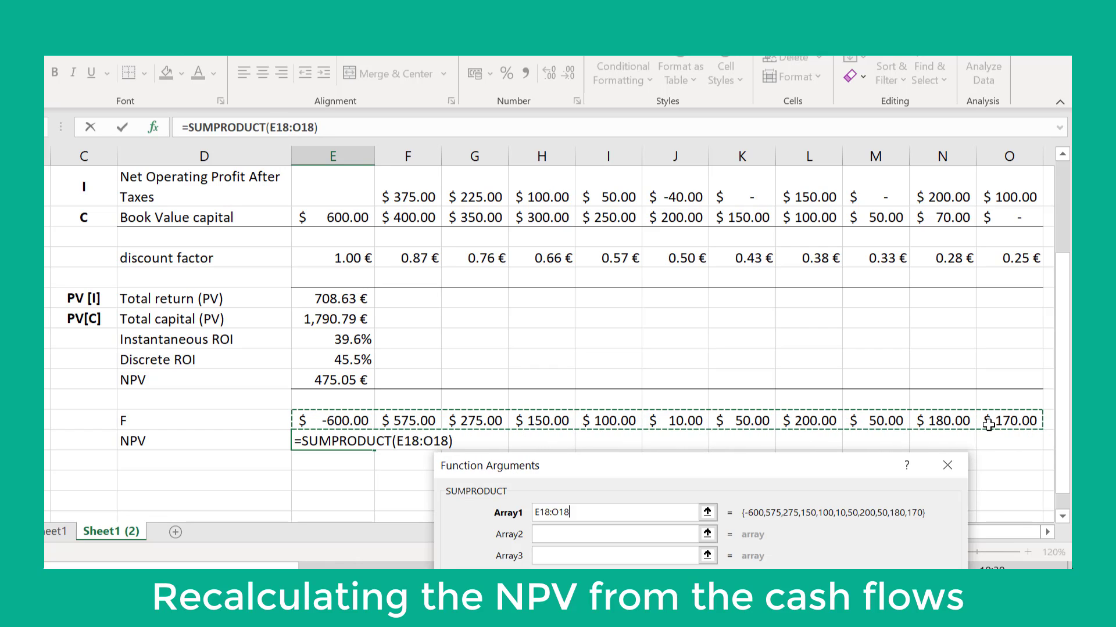
left_click(662, 531)
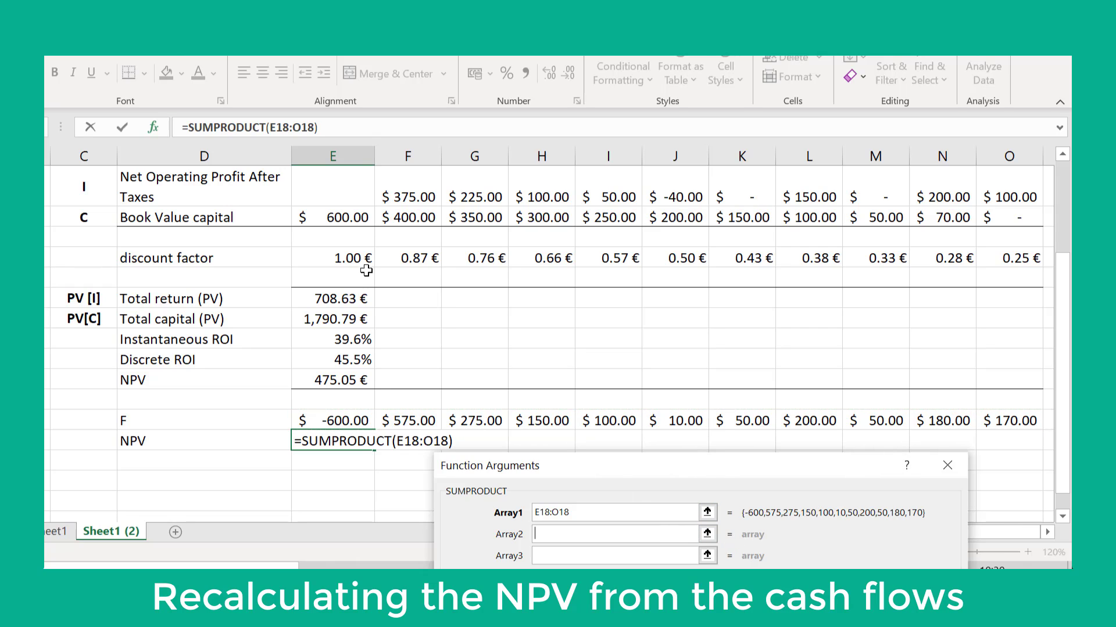
left_click_drag(343, 257, 1034, 262)
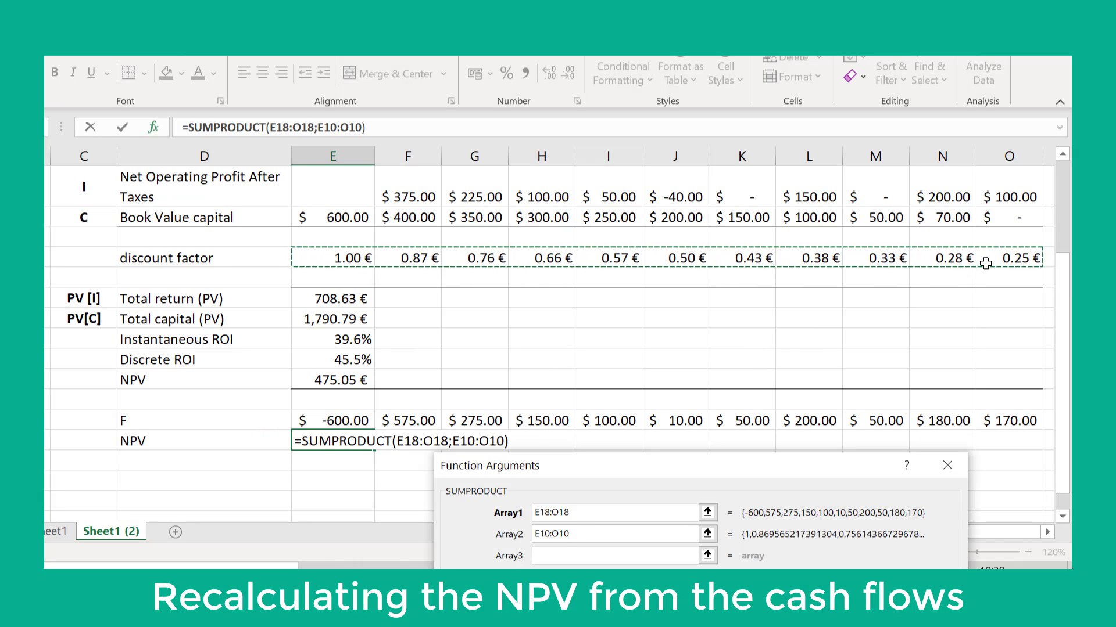
key("Return")
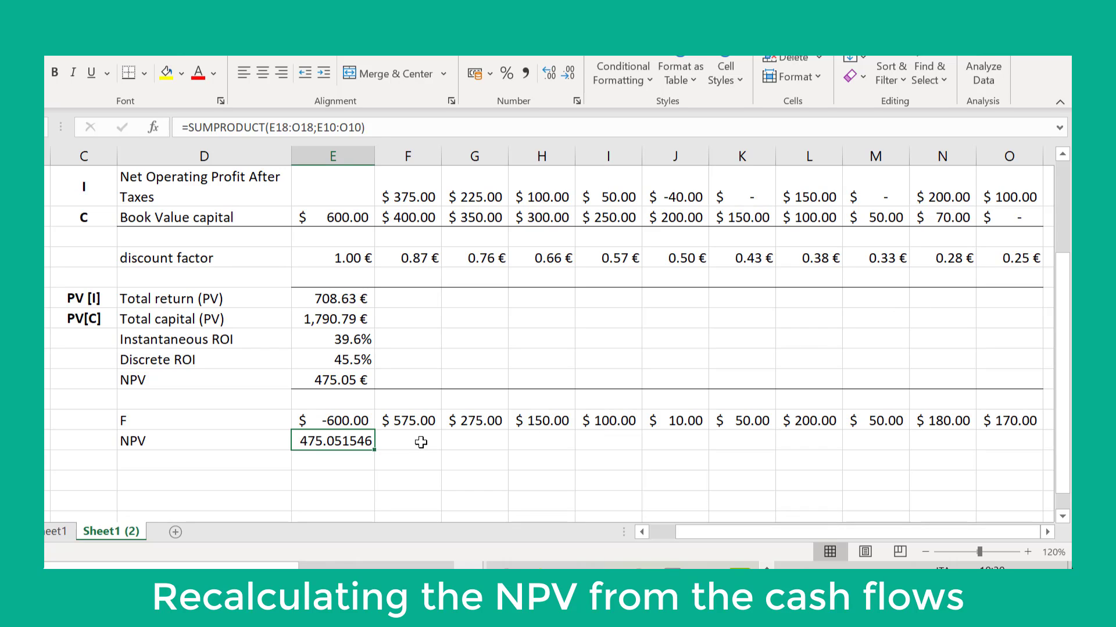
- Reduce the displayed decimals of the NPV in E19 to two
left_click(568, 73)
left_click(568, 73)
left_click(568, 73)
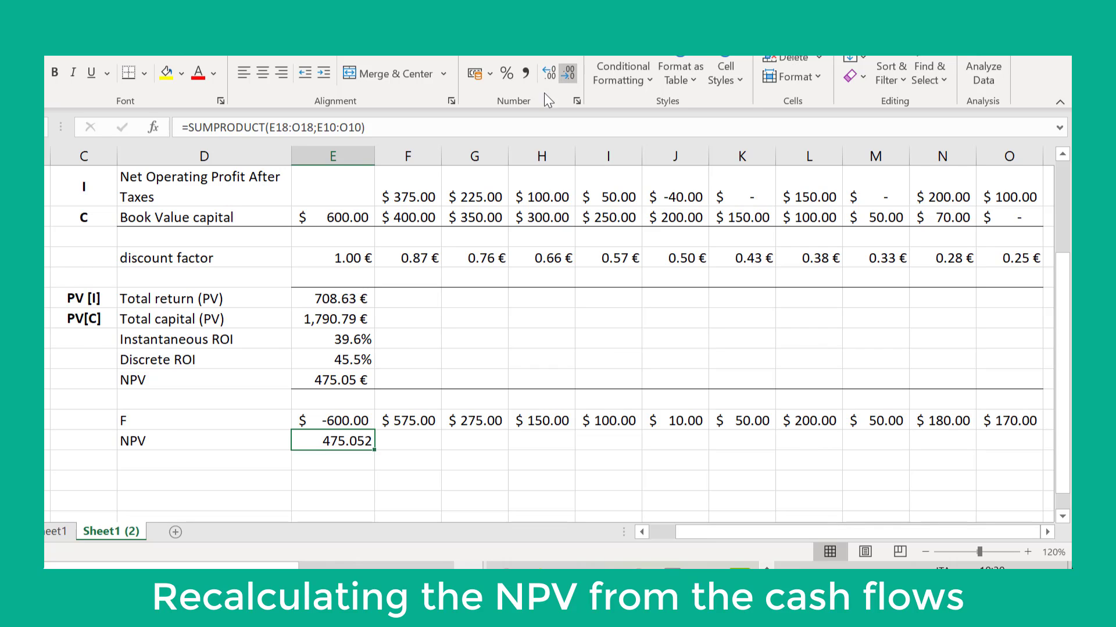
left_click(569, 72)
- Clear the total return, total capital, instantaneous ROI, discrete ROI and NPV formulas from E12 to E16
scroll(418, 320, "up", 1)
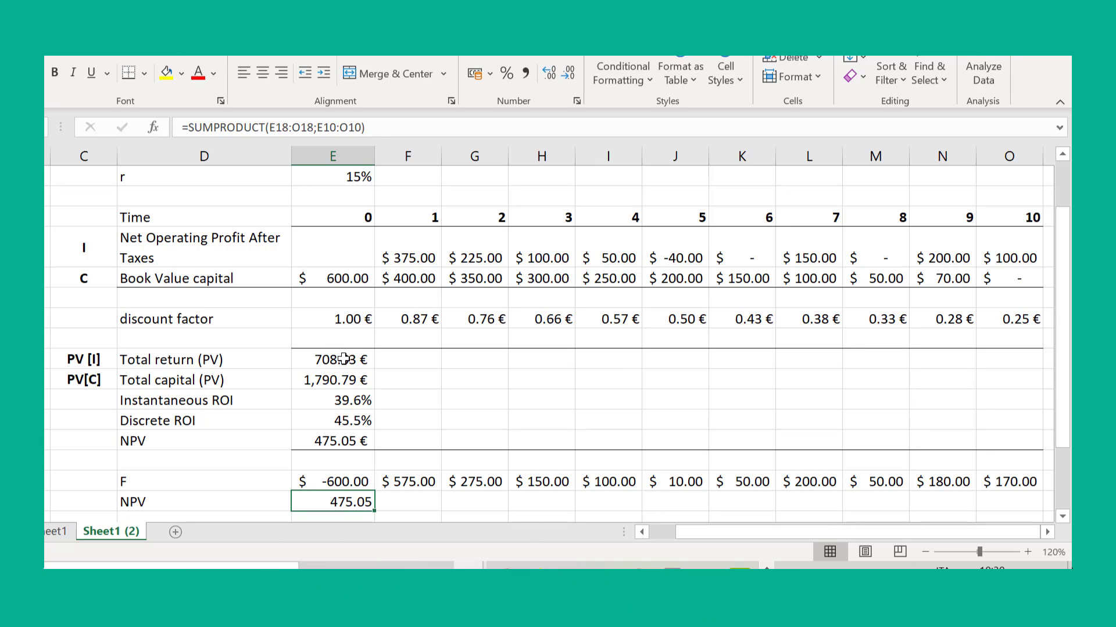
left_click_drag(343, 359, 342, 417)
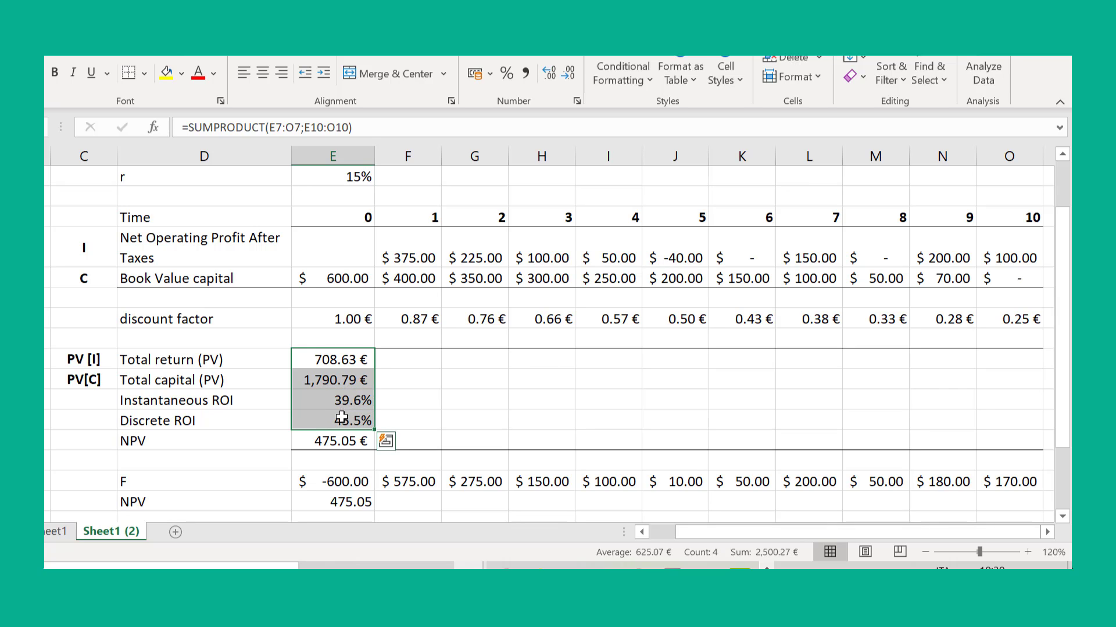
key("Delete")
key("Down")
key("Down")
key("Down")
key("Down")
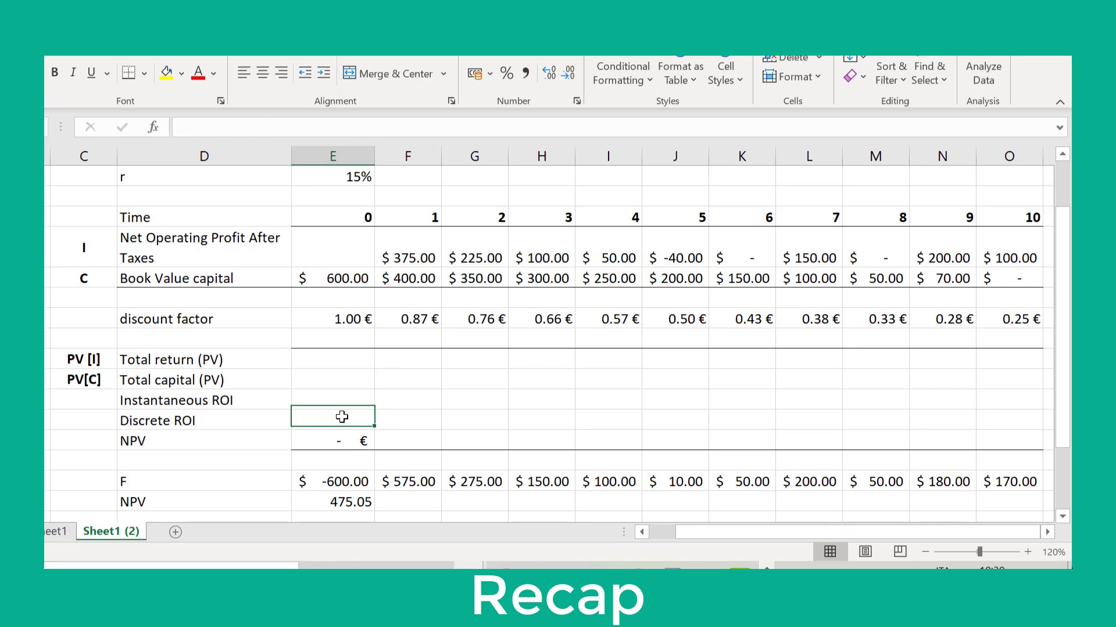
key("Delete")
- Recalculate the present value of total return in E12 with =SUMPRODUCT(E7:O7;E10:O10)
key("Up")
key("Up")
key("Up")
key("Up")
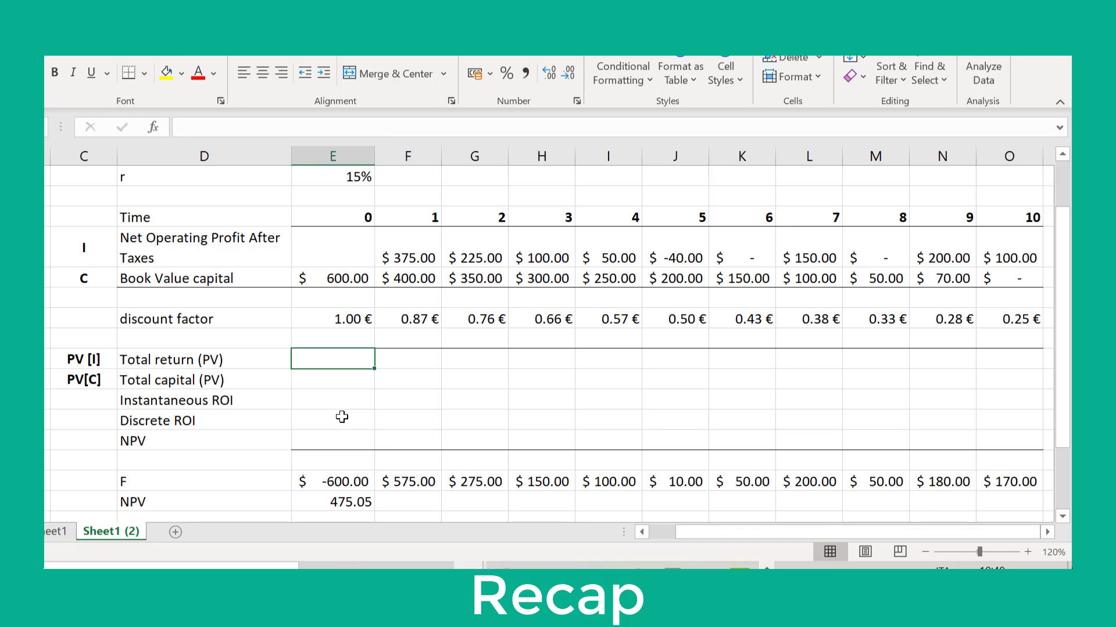
type("=SUMPRODUCT()")
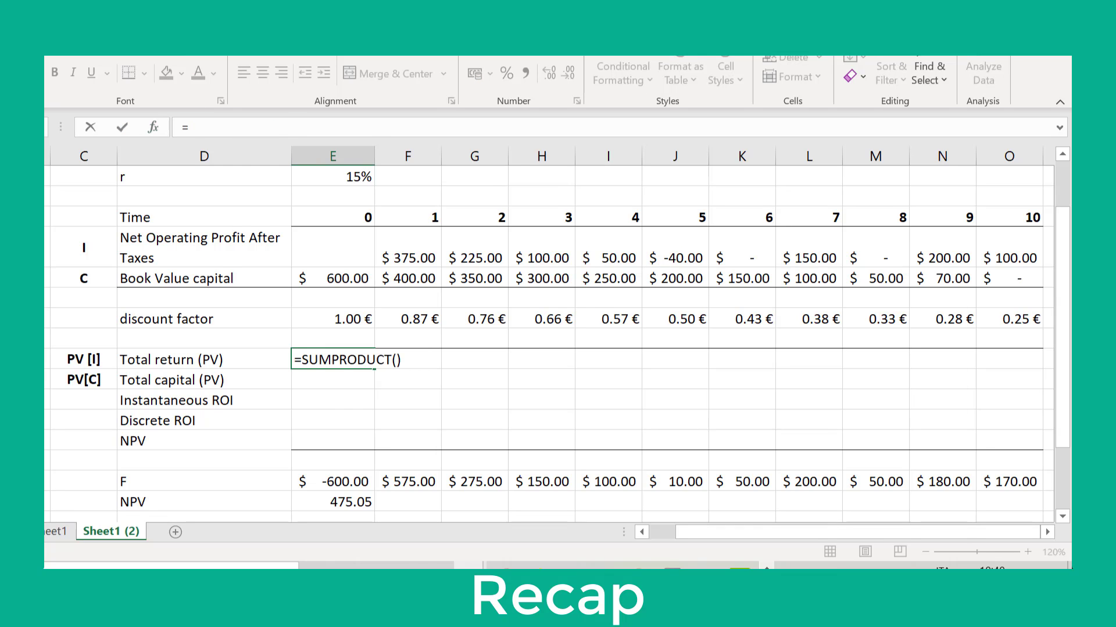
left_click_drag(492, 263, 482, 420)
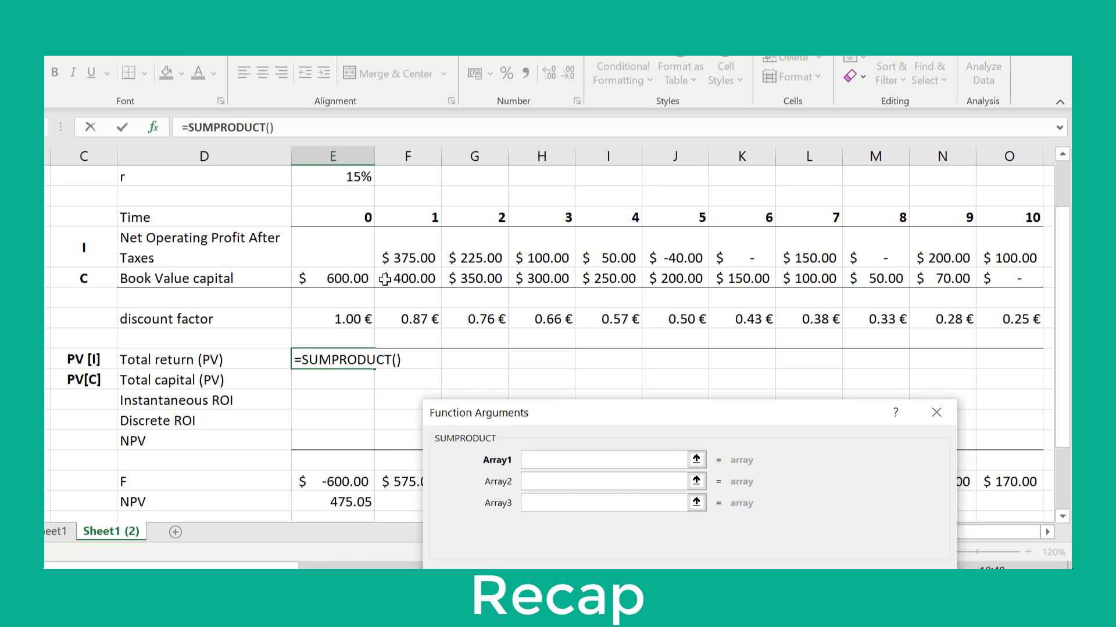
left_click_drag(339, 250, 989, 259)
left_click(642, 481)
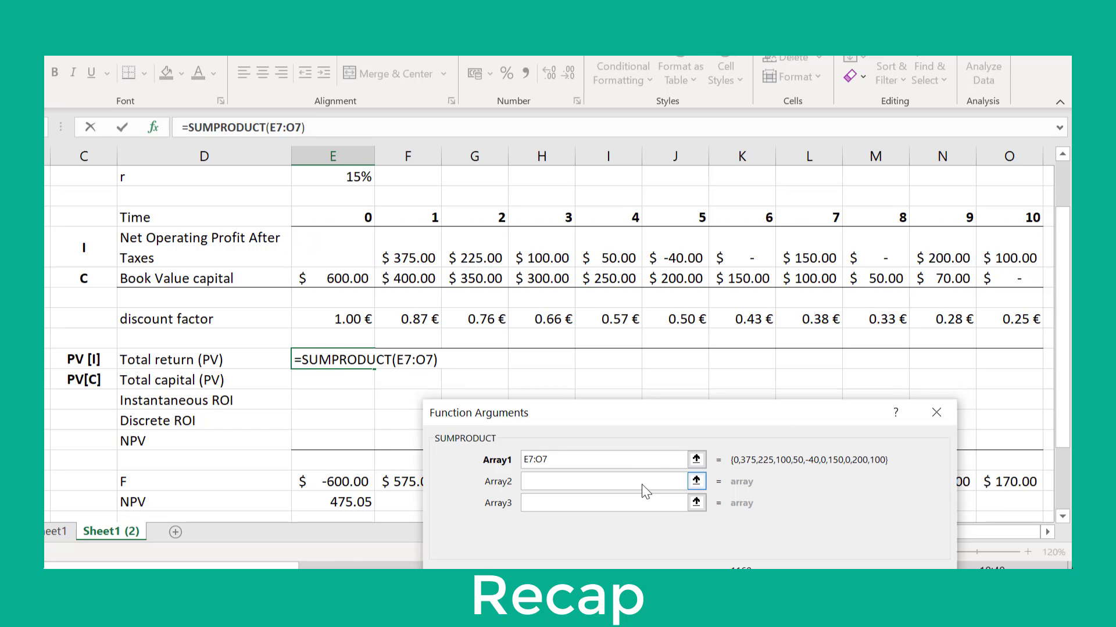
left_click_drag(346, 319, 1012, 319)
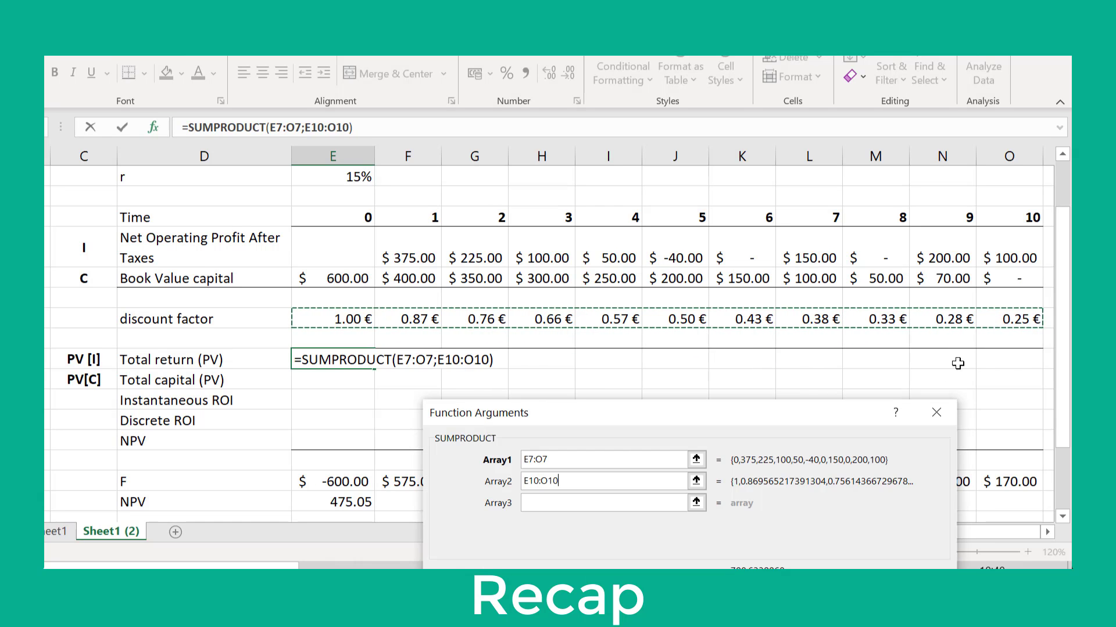
left_click_drag(800, 414, 897, 267)
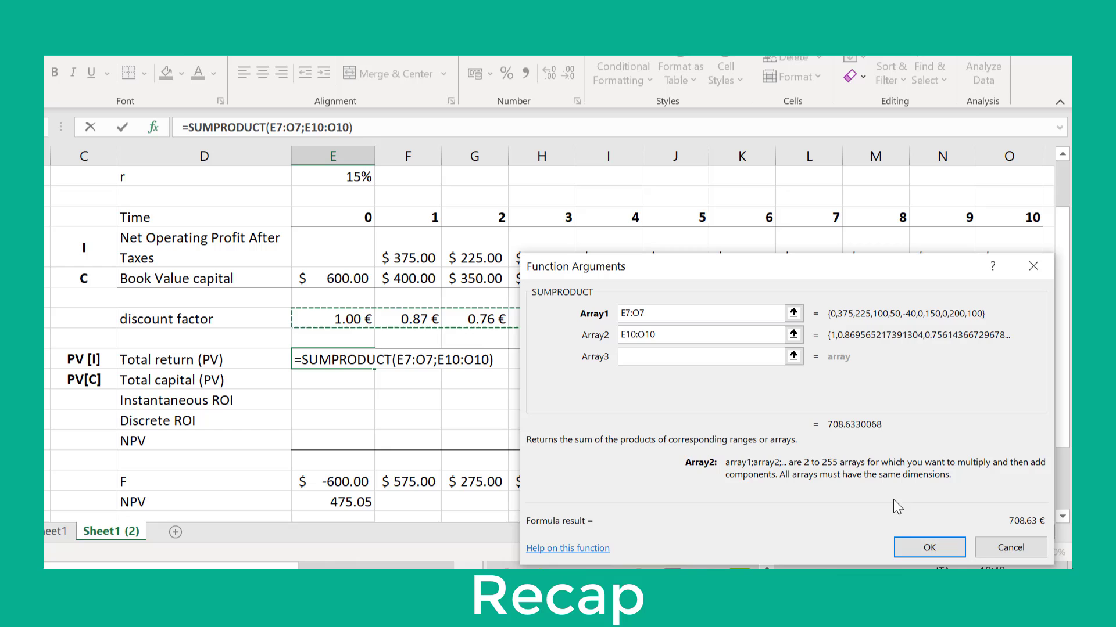
left_click(905, 542)
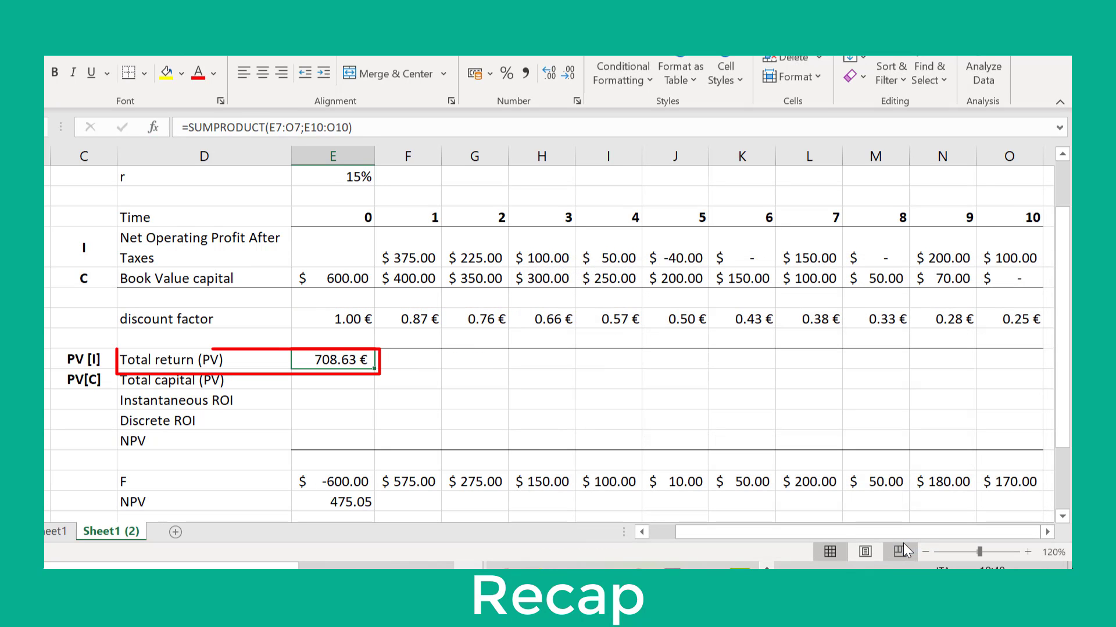
- Recalculate the present value of total capital in E13 with =SUMPRODUCT(E8:O8;E10:O10)
left_click(332, 383)
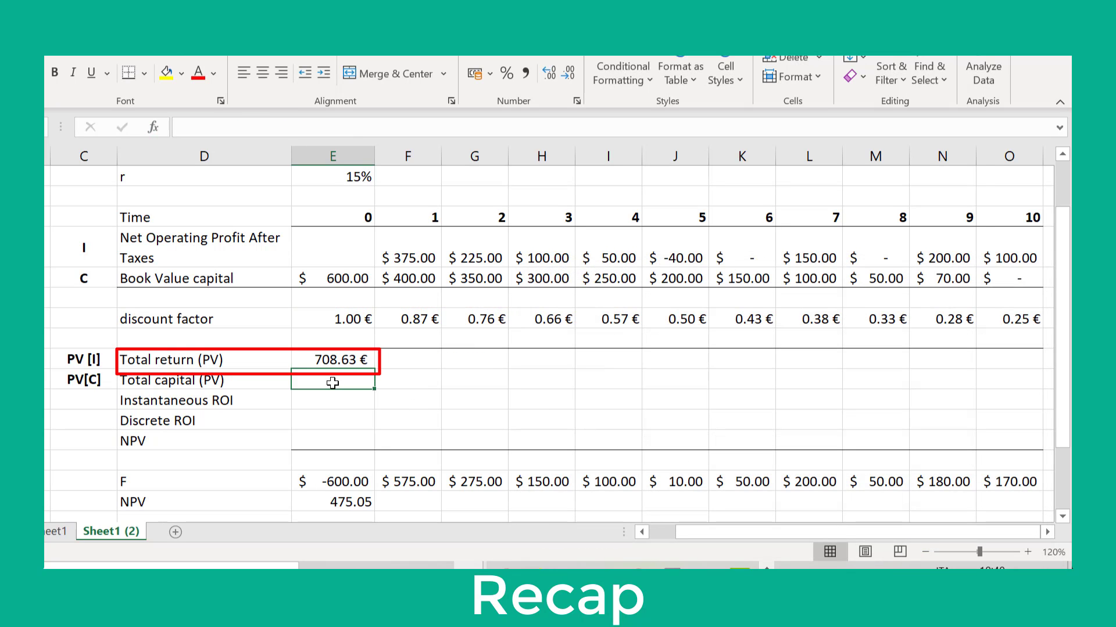
type("=")
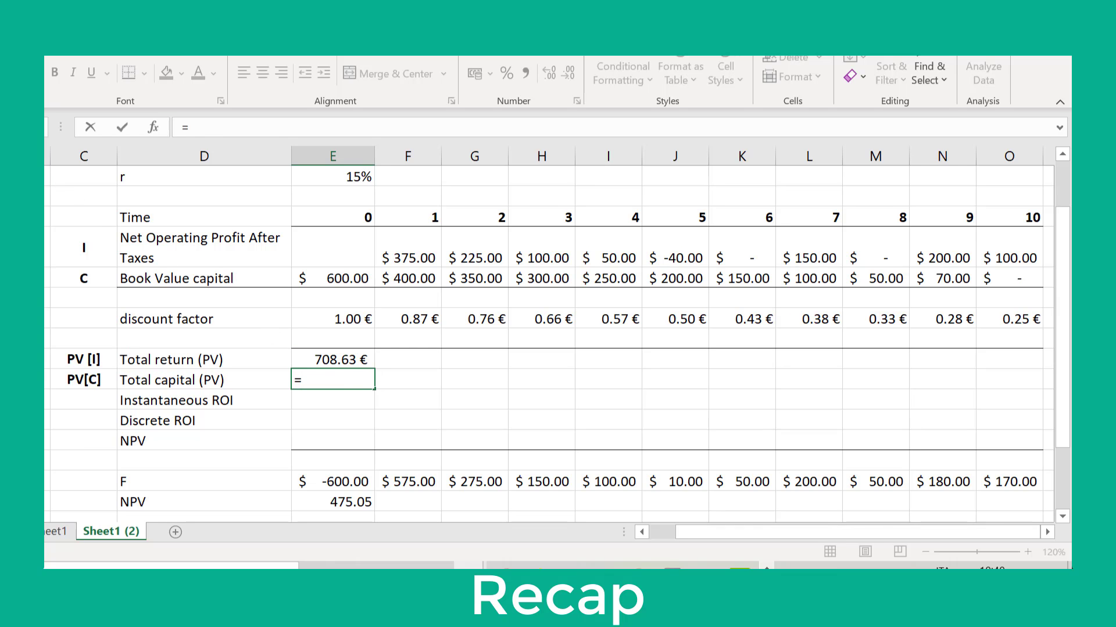
left_click(23, 127)
left_click_drag(706, 260, 617, 377)
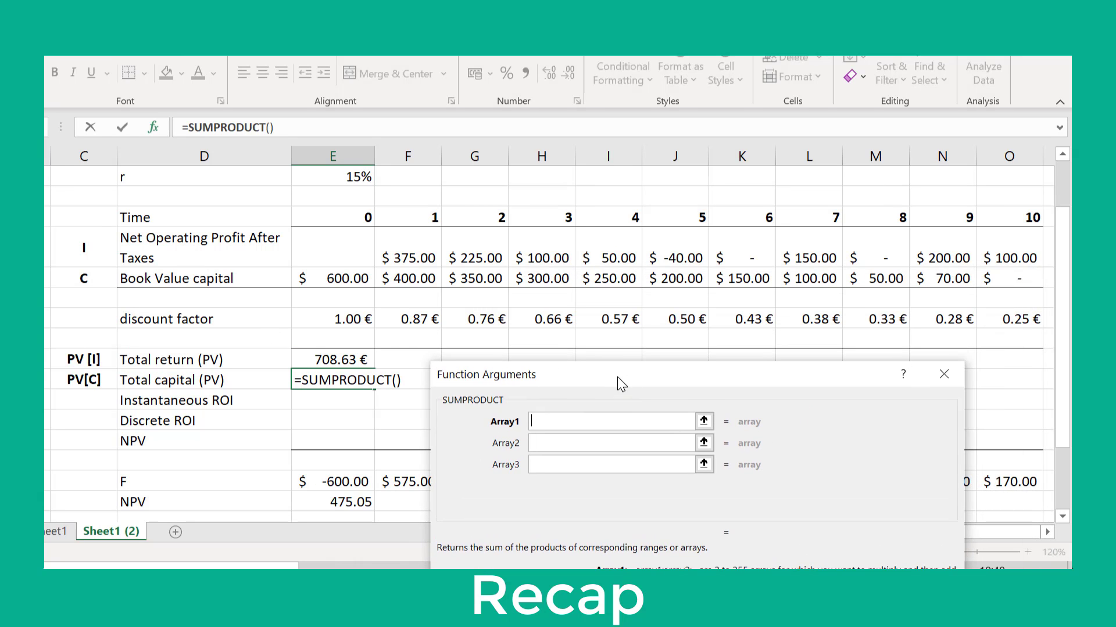
left_click_drag(340, 278, 990, 277)
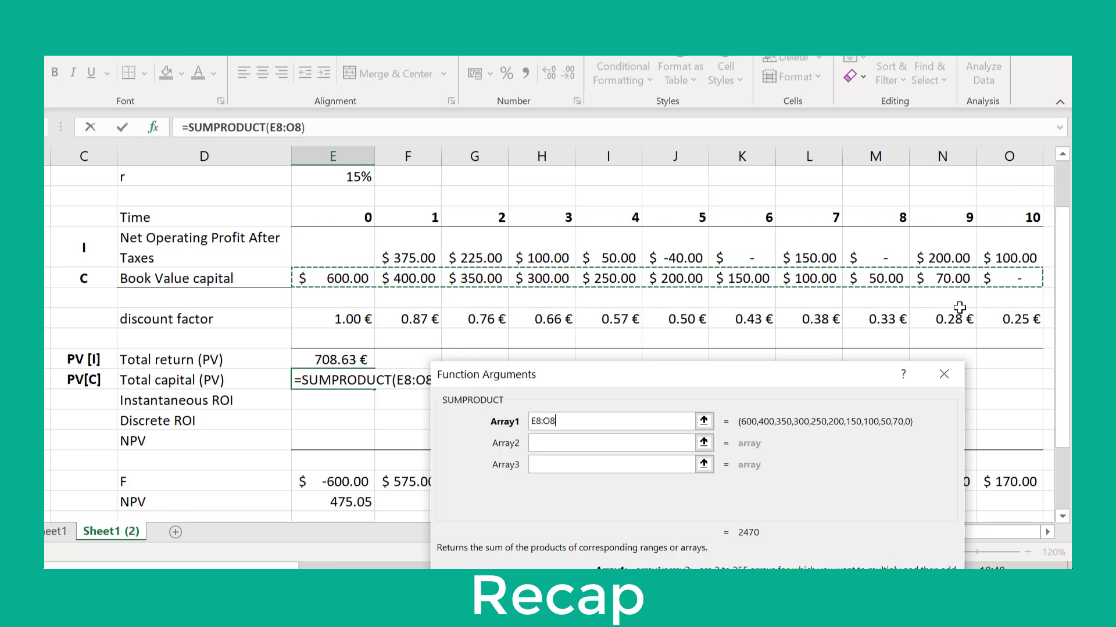
left_click(627, 445)
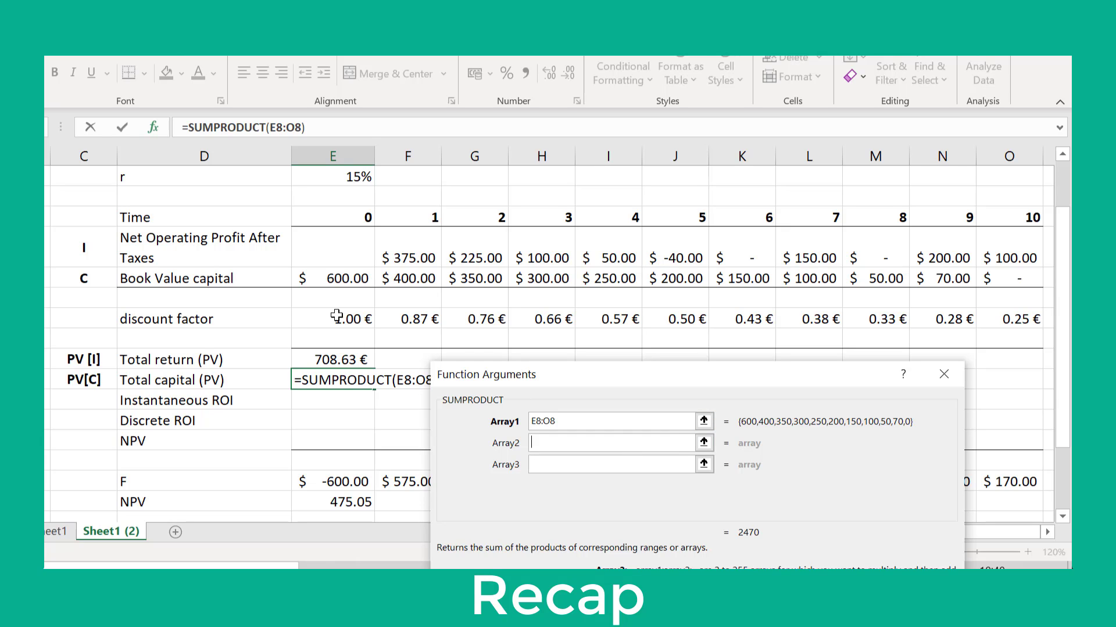
left_click_drag(335, 319, 1025, 319)
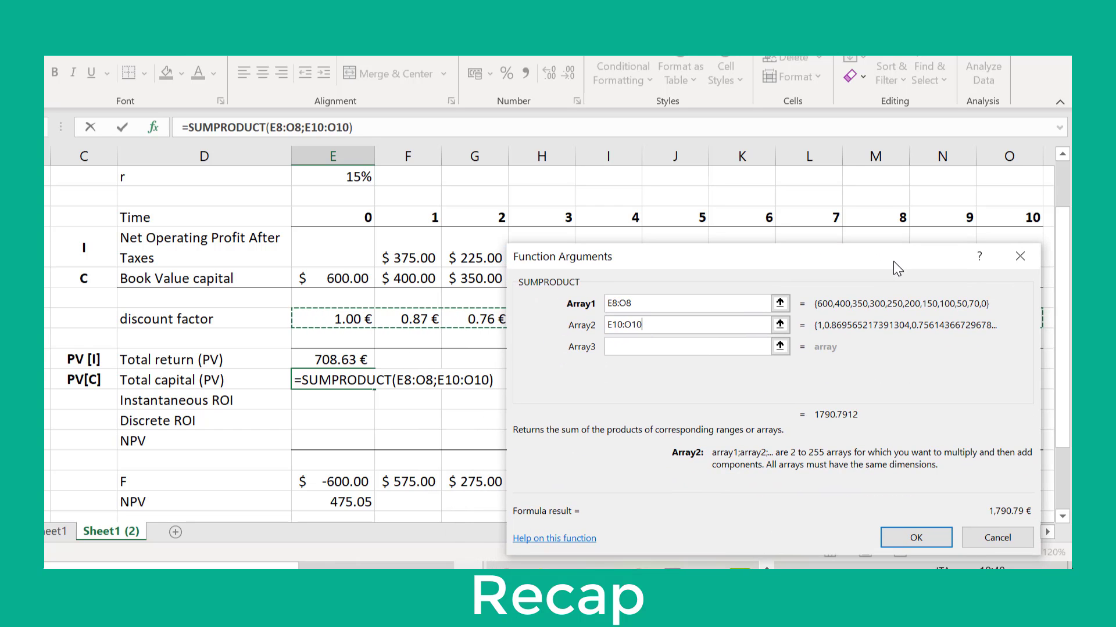
left_click(915, 538)
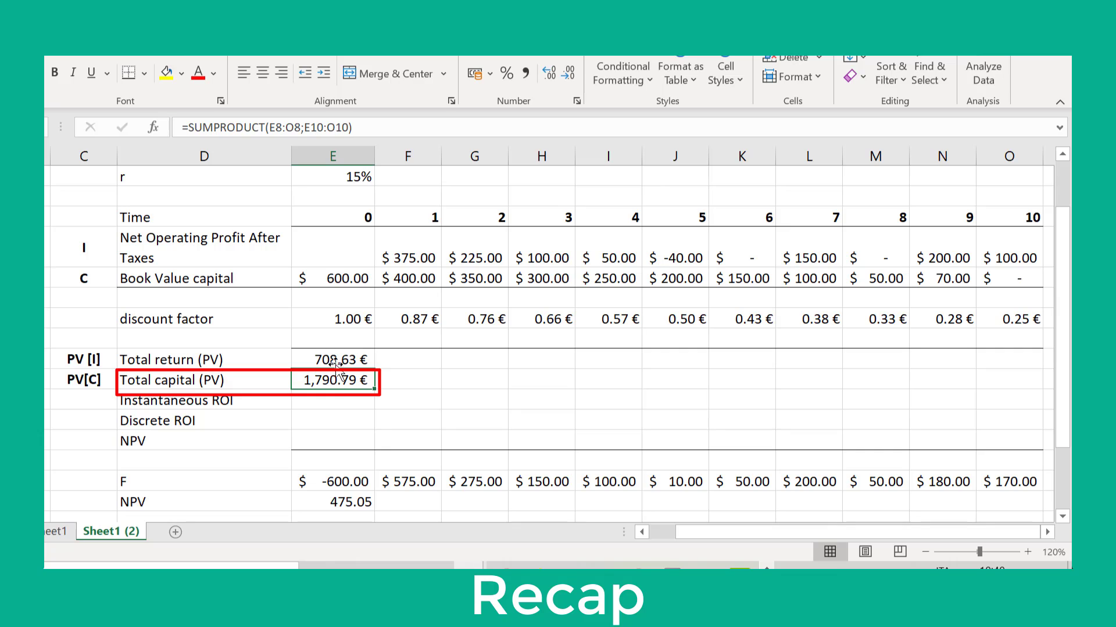
- Recalculate the instantaneous ROI in E14 by dividing total return by total capital with =E12/E13
left_click(325, 421)
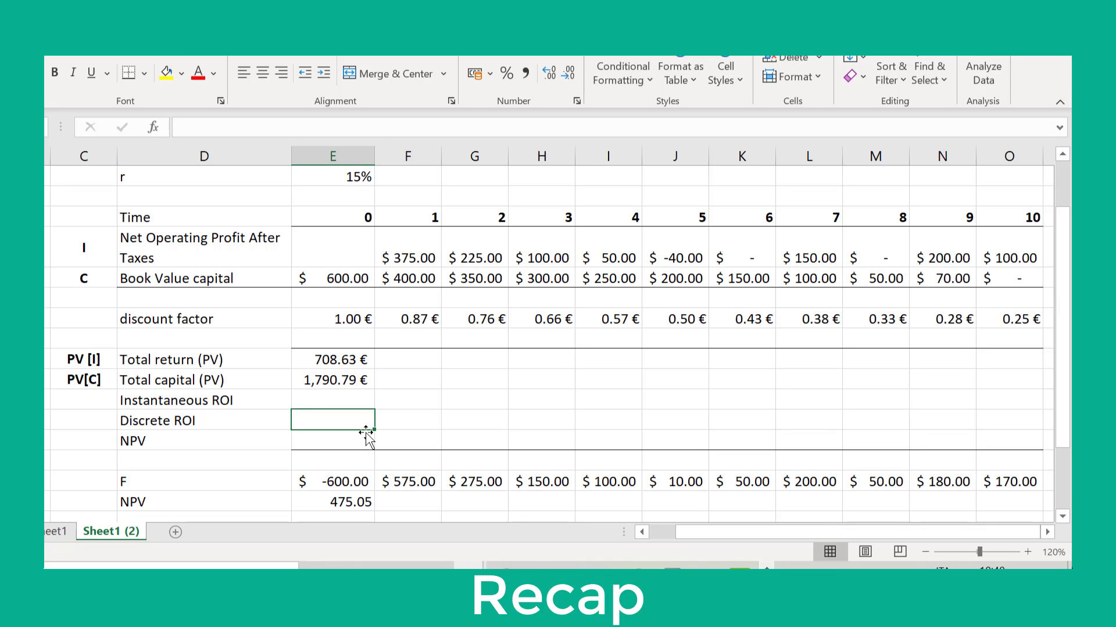
left_click(333, 399)
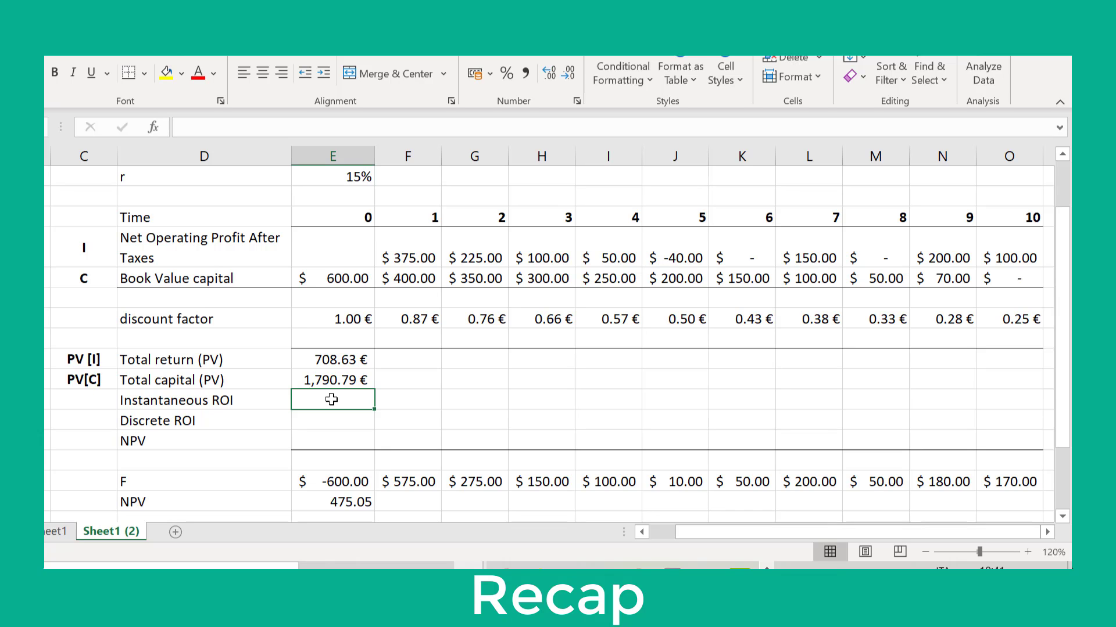
type("=")
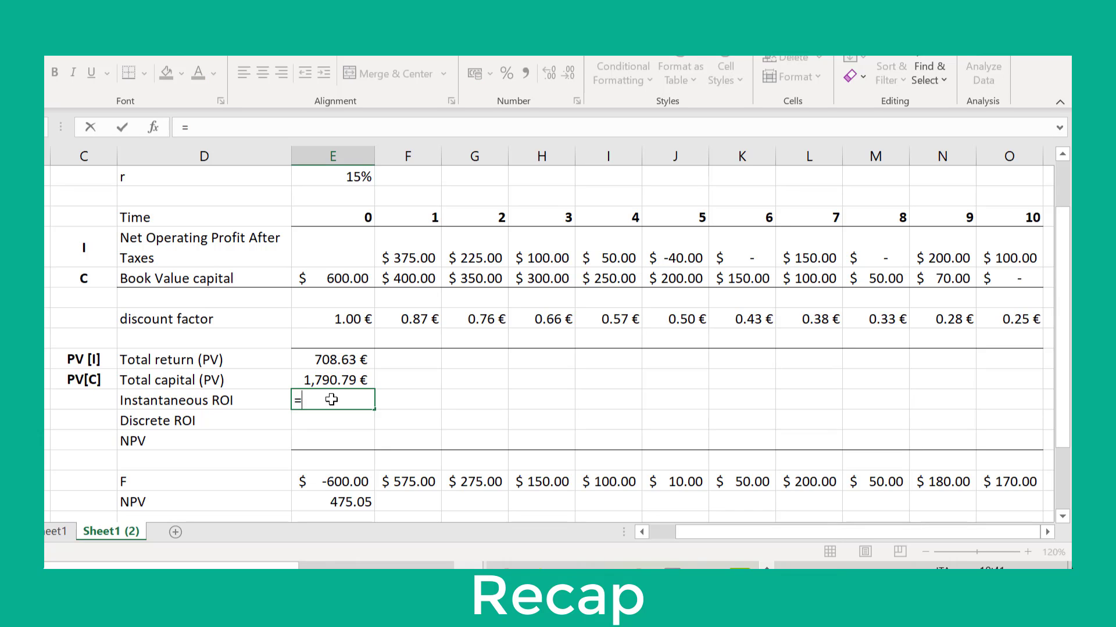
left_click(334, 361)
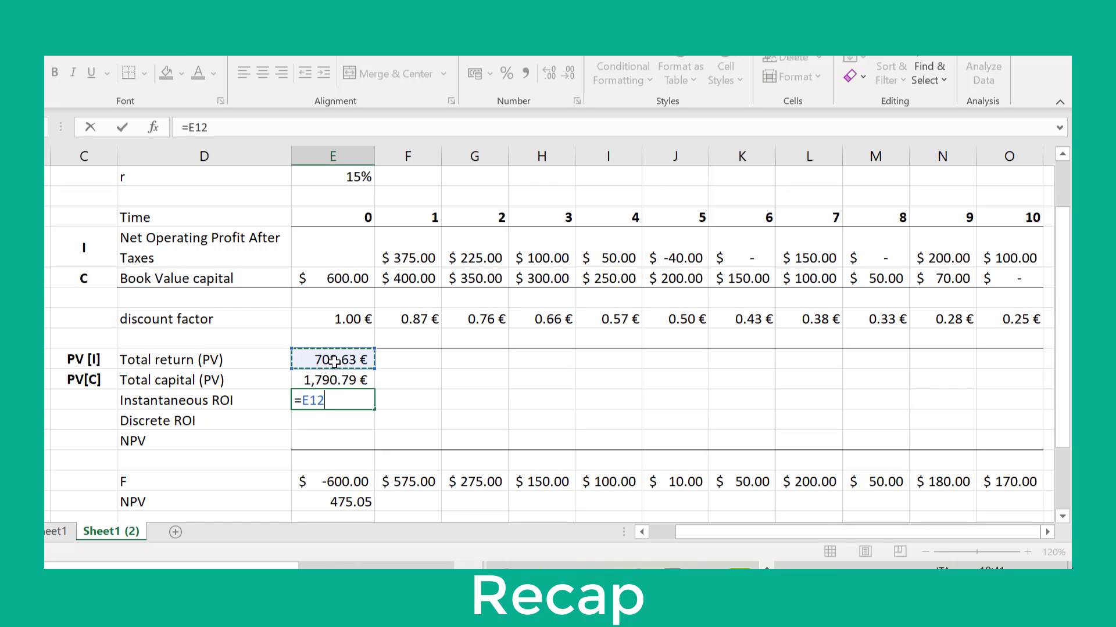
type("/")
left_click(329, 381)
key("Return")
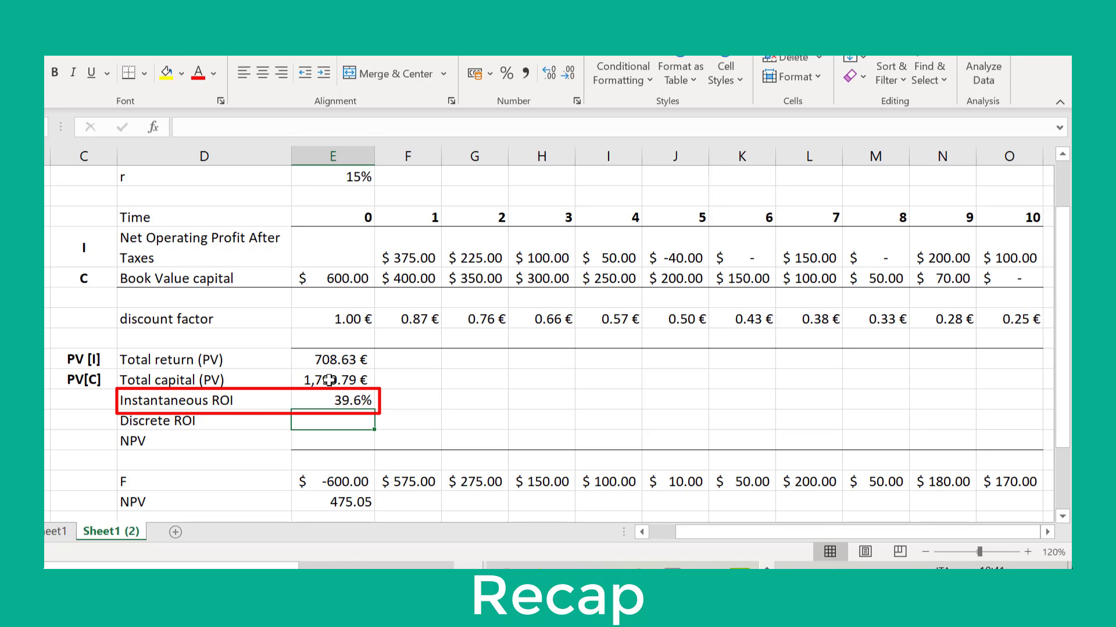
- Recalculate the discrete ROI in E15 from the instantaneous ROI and the rate r with =E14*(1+E4)
type("=")
key("Up")
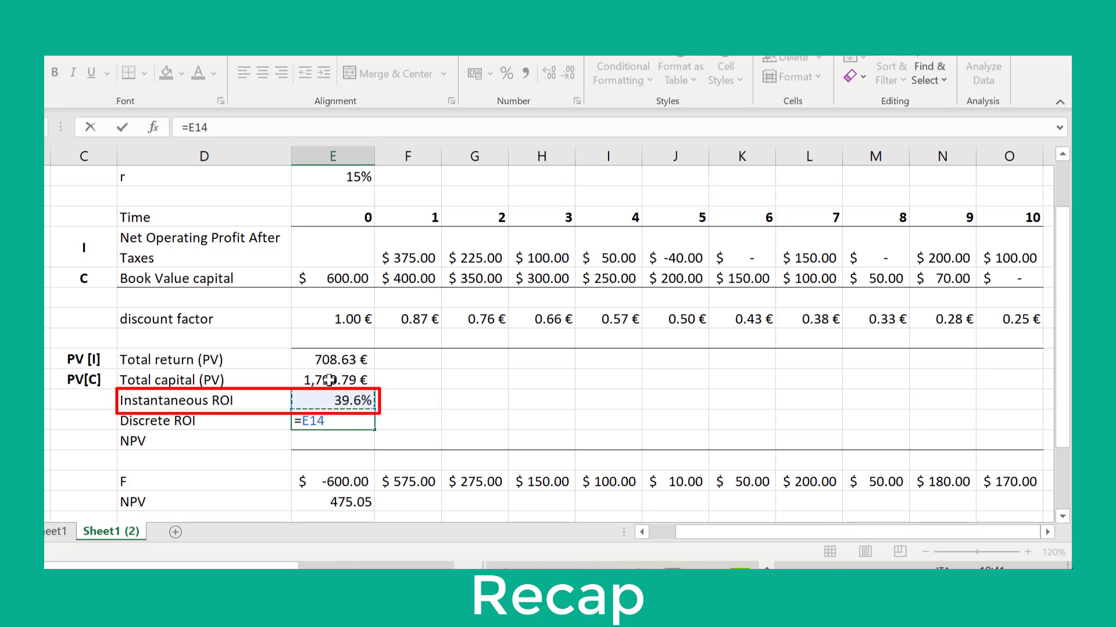
type("*")
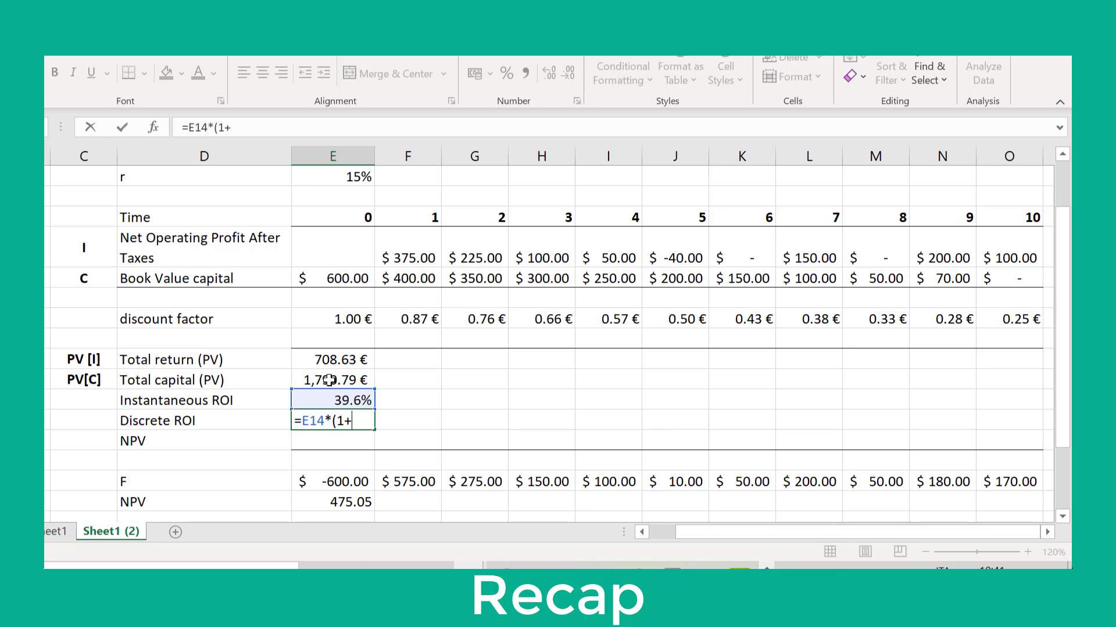
left_click(370, 178)
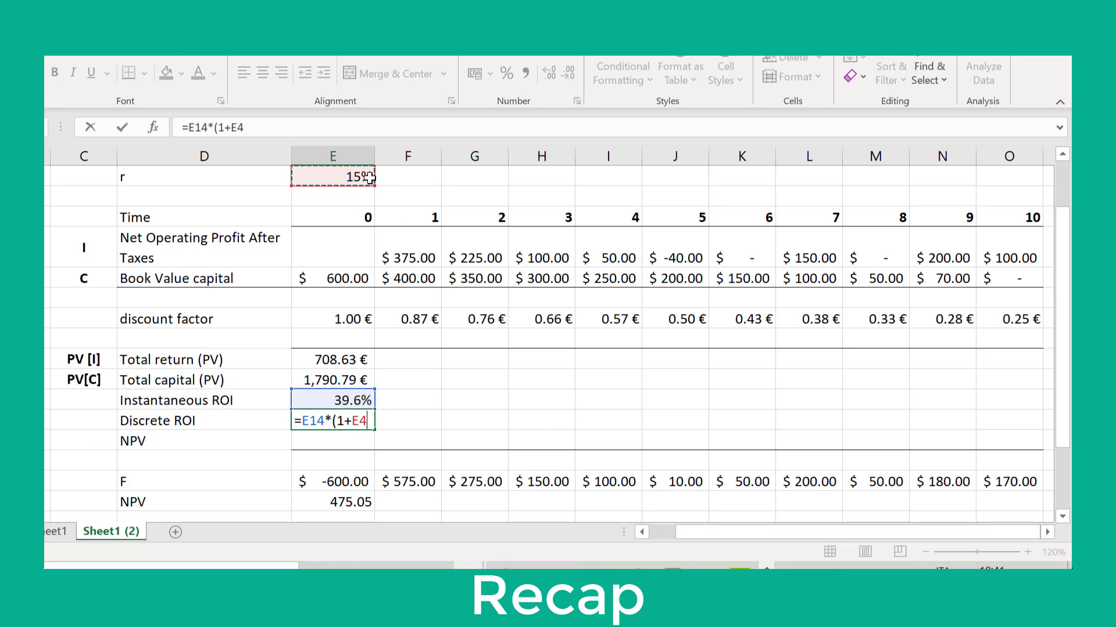
type(")")
key("Return")
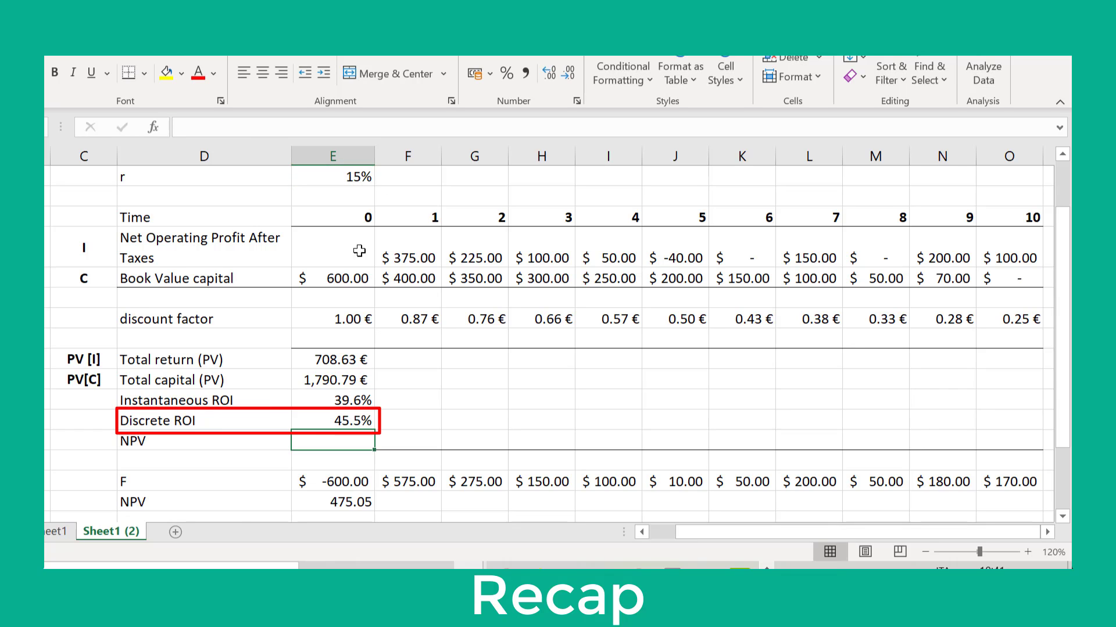
- Compare the rate r in E4 with the discrete ROI in E15
left_click(356, 178)
left_click(341, 423)
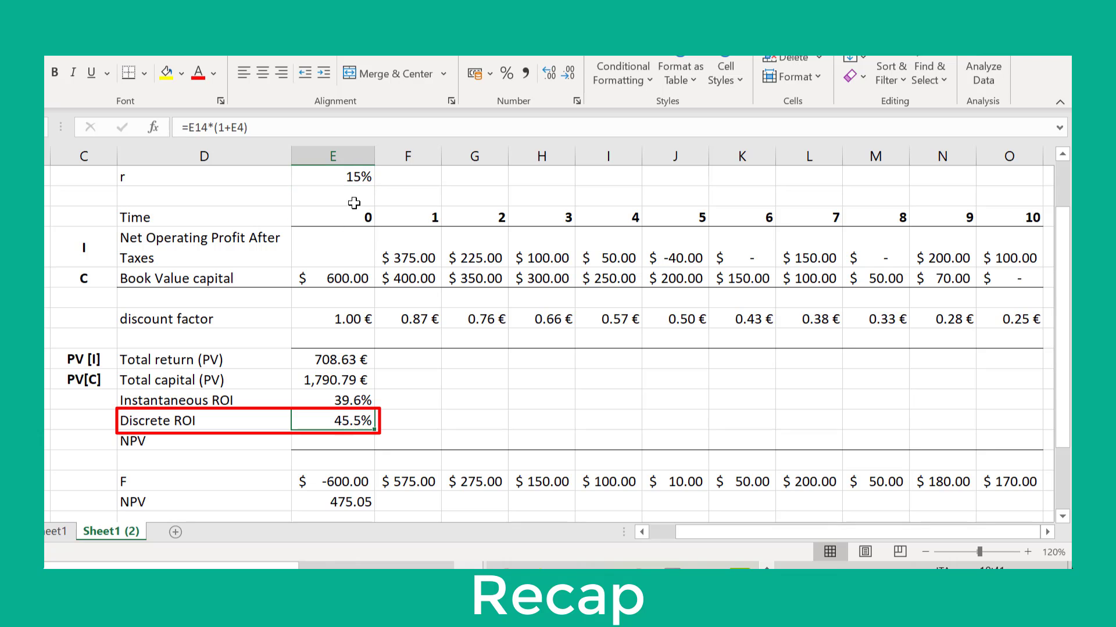
left_click(356, 175)
left_click(359, 420)
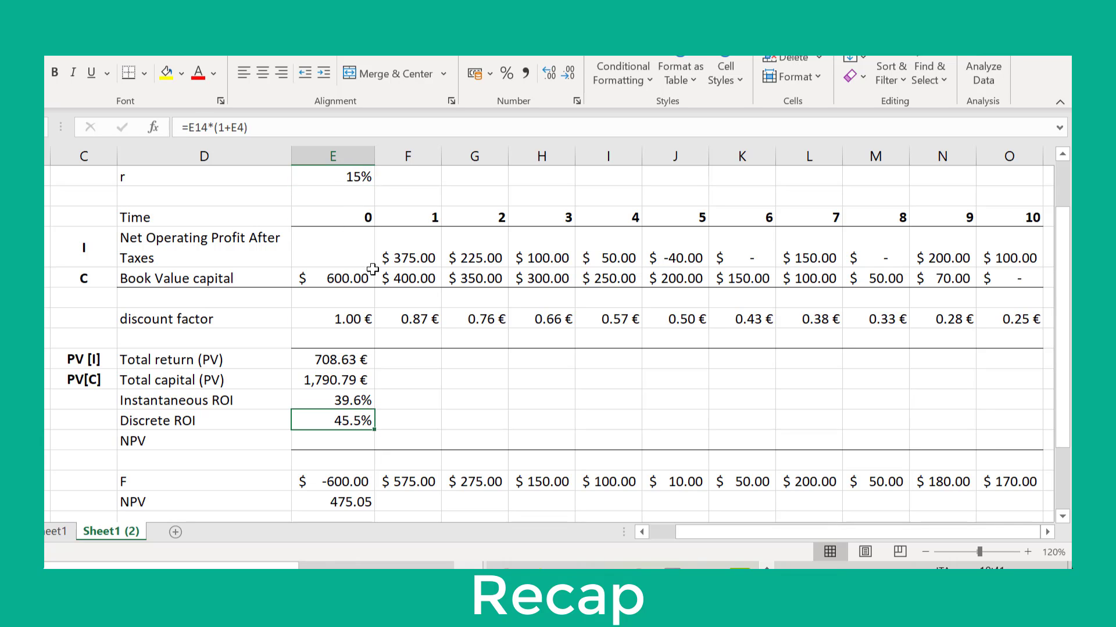
left_click(357, 177)
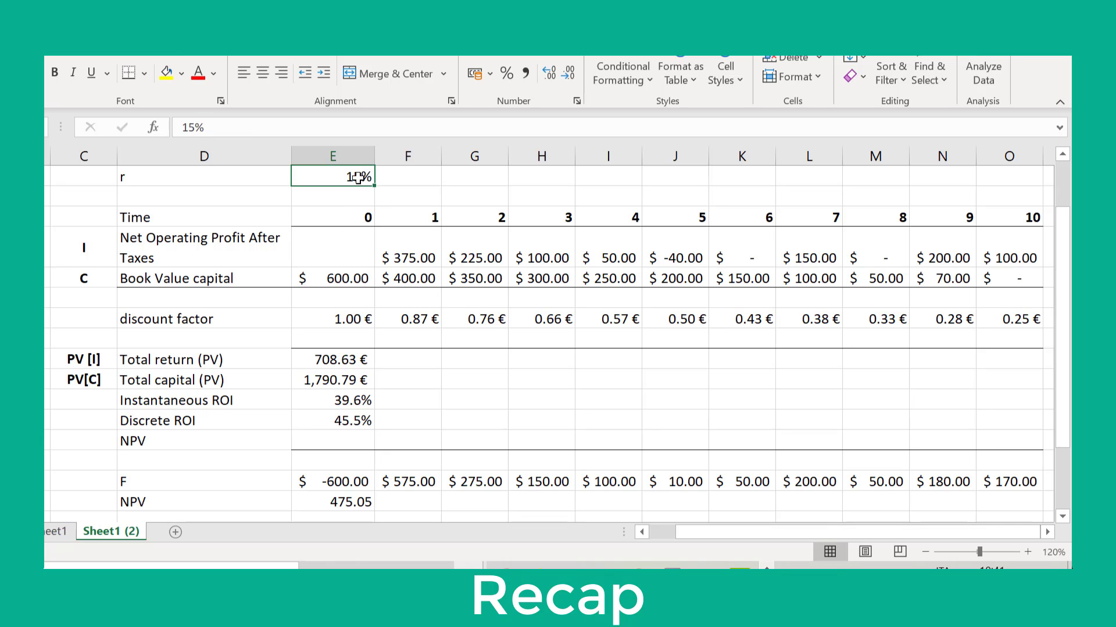
left_click(364, 420)
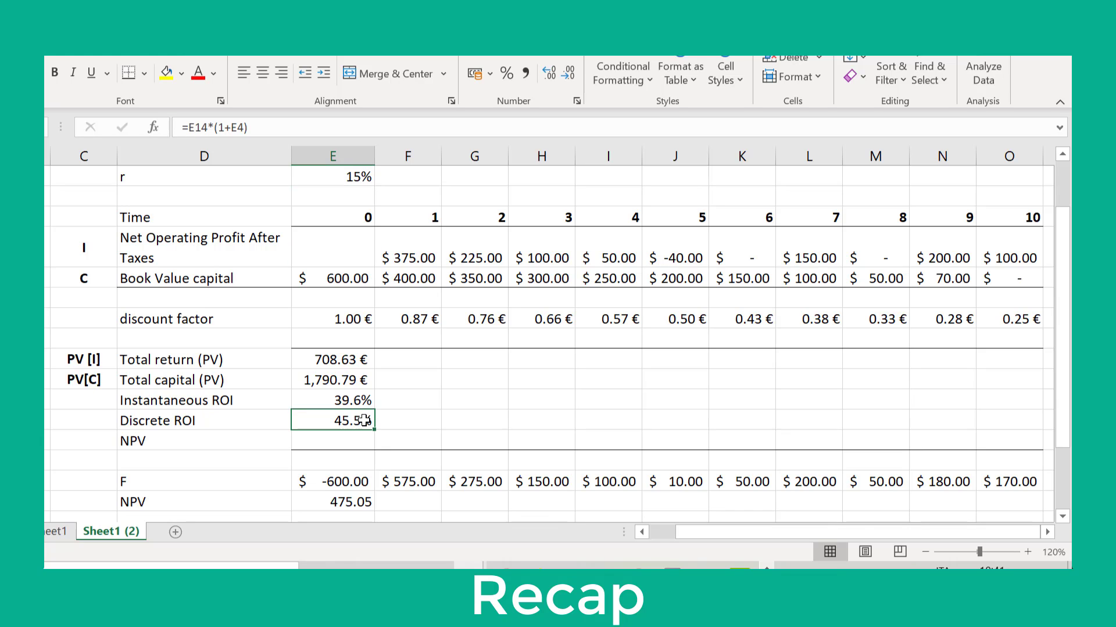
- Replace the NPV label in D16 with "Excee return"
left_click(204, 437)
key("Delete")
type("Exc")
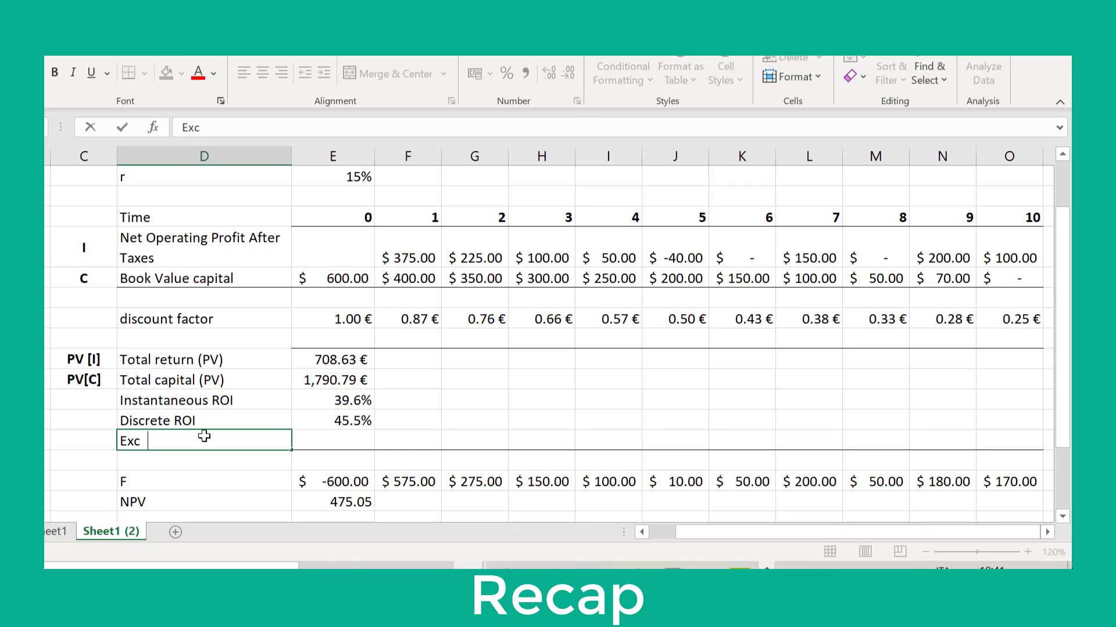
type("ee return")
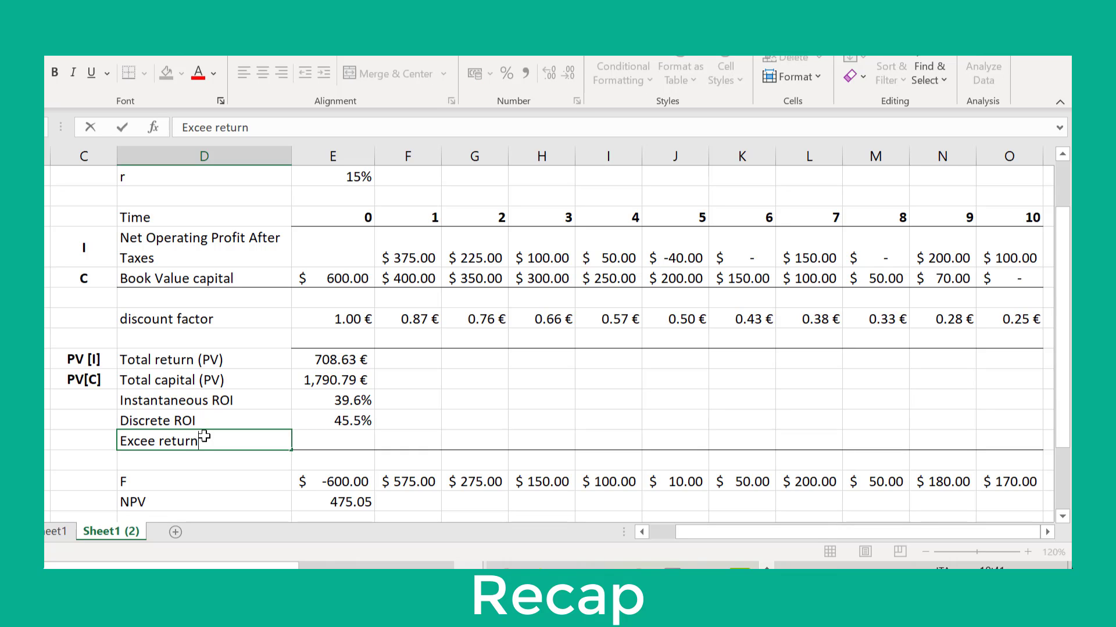
- Calculate the excess return in E16 by subtracting the rate r from the discrete ROI with =E15-E4
key("Tab")
type("=")
scroll(224, 455, "up", 1)
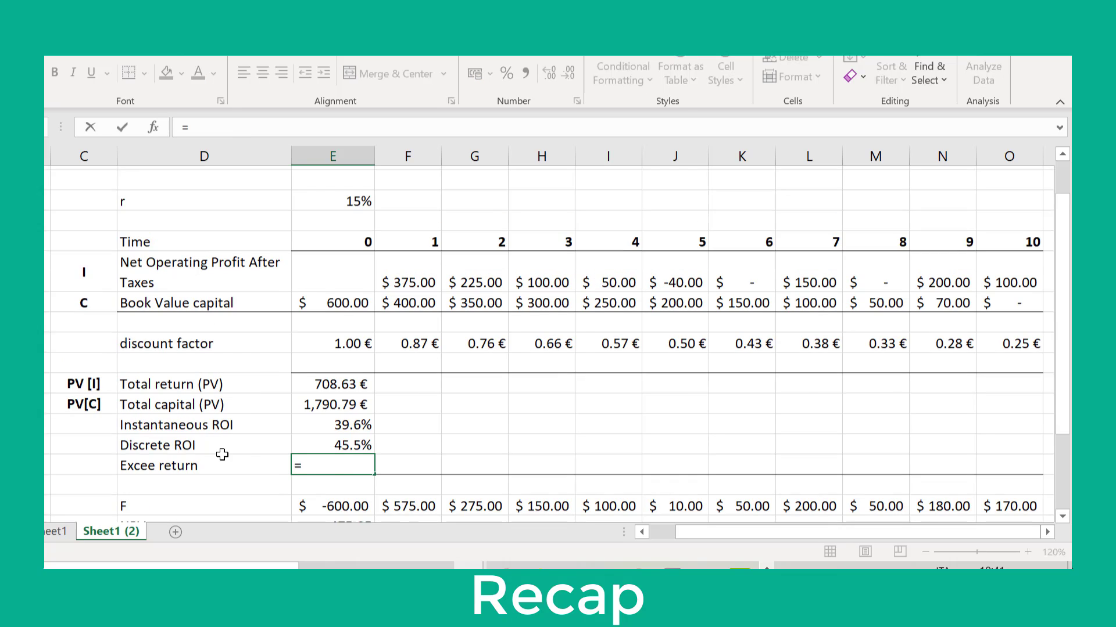
left_click(338, 477)
type("-")
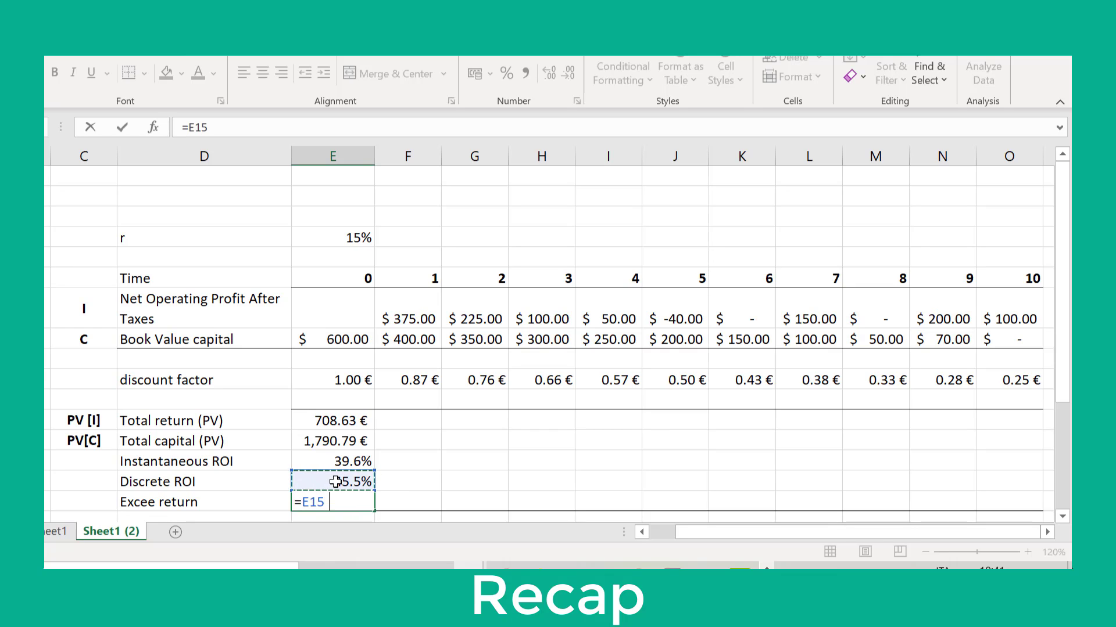
left_click(338, 239)
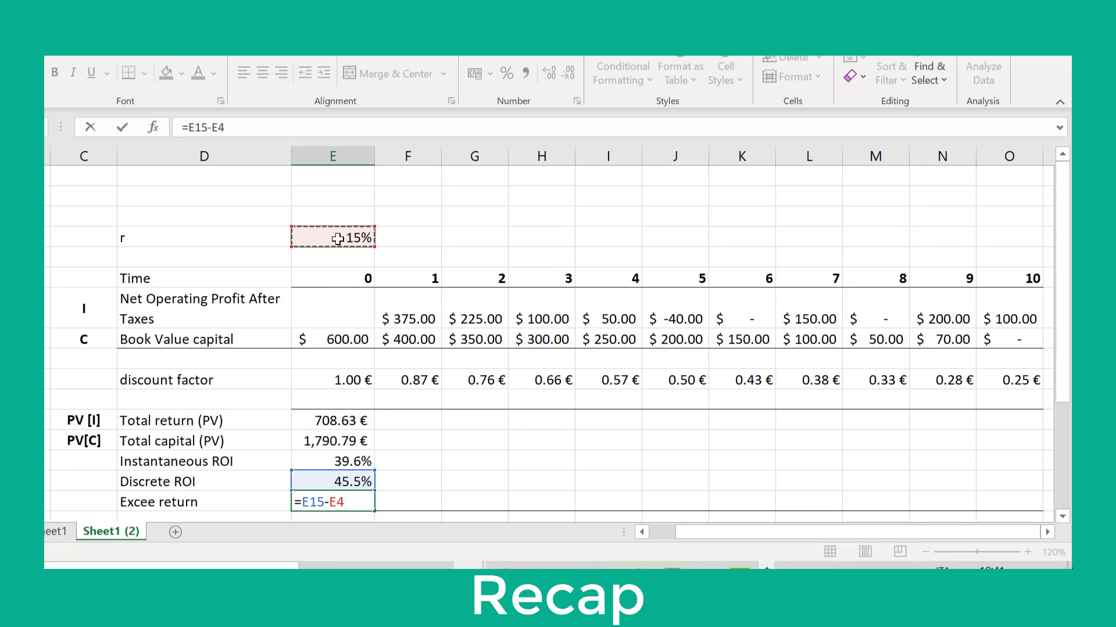
key("Return")
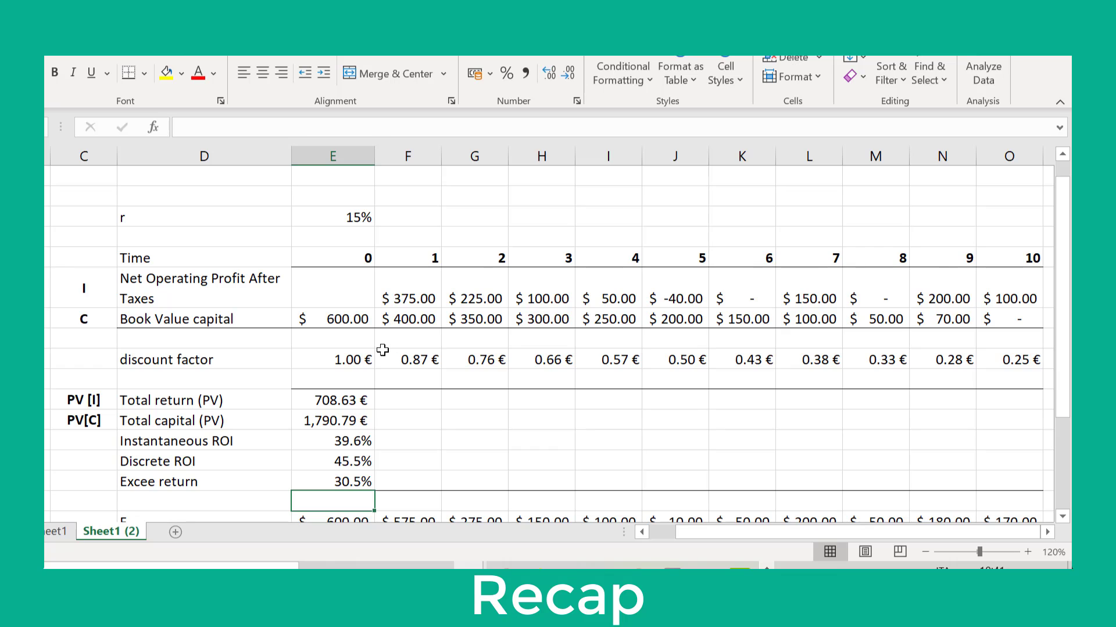
- Correct the spelling of the label in D16 to "Excess return"
scroll(382, 350, "down", 1)
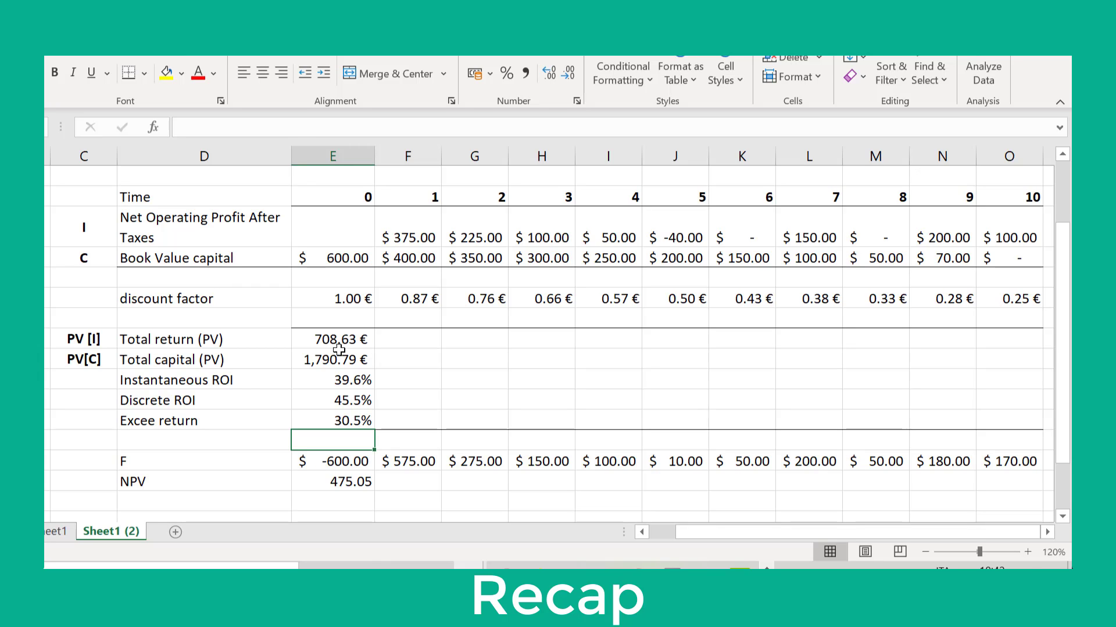
left_click(149, 418)
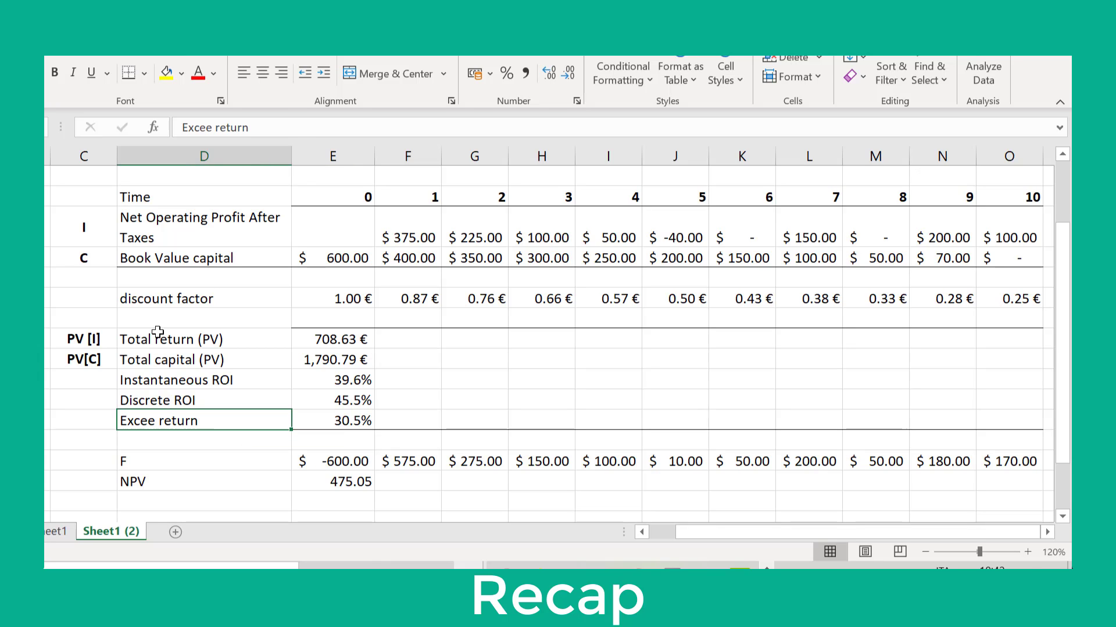
left_click(208, 128)
key("BackSpace")
type("ss")
key("Return")
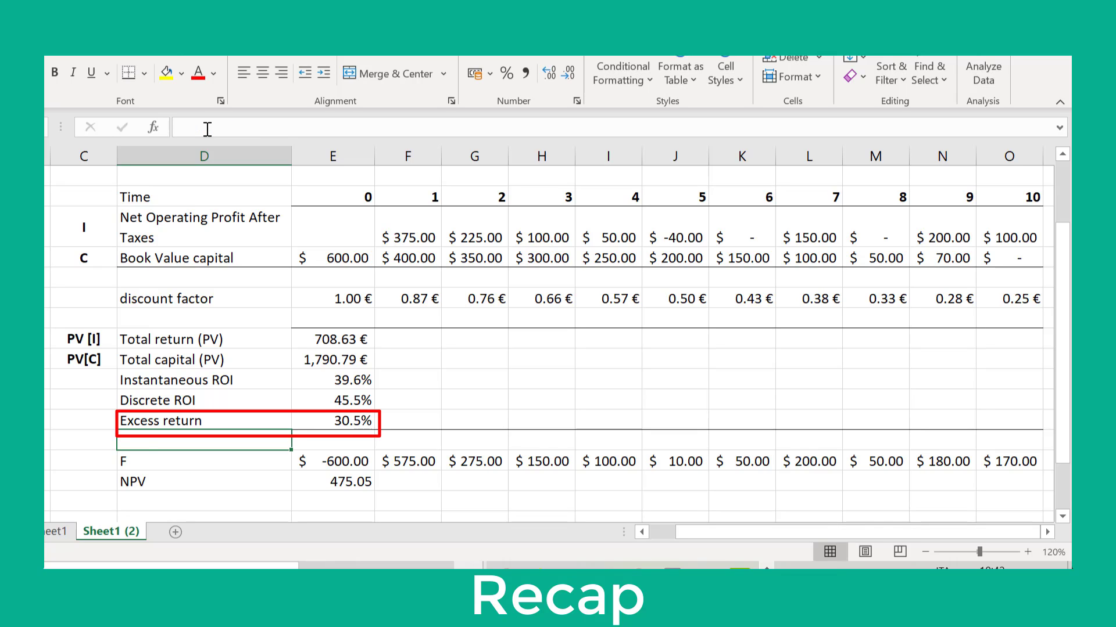
- Label D17 as NPV and calculate it in E17 from total capital, excess return and rate r with =E13*E16/(1+E4)
type("NPV")
key("Tab")
type("=")
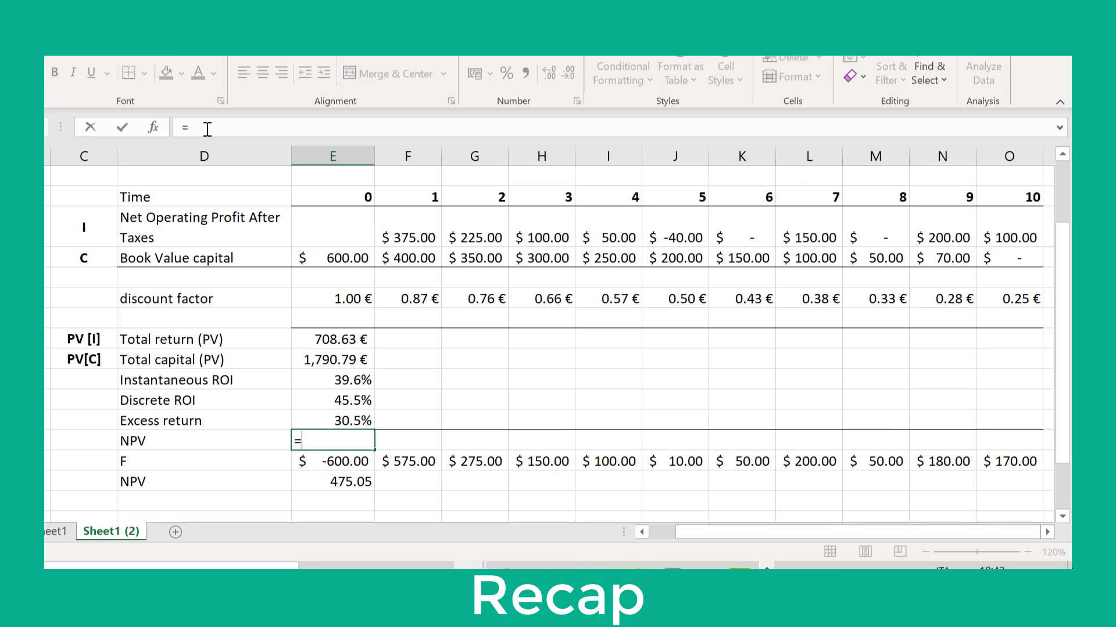
left_click(333, 356)
type("*")
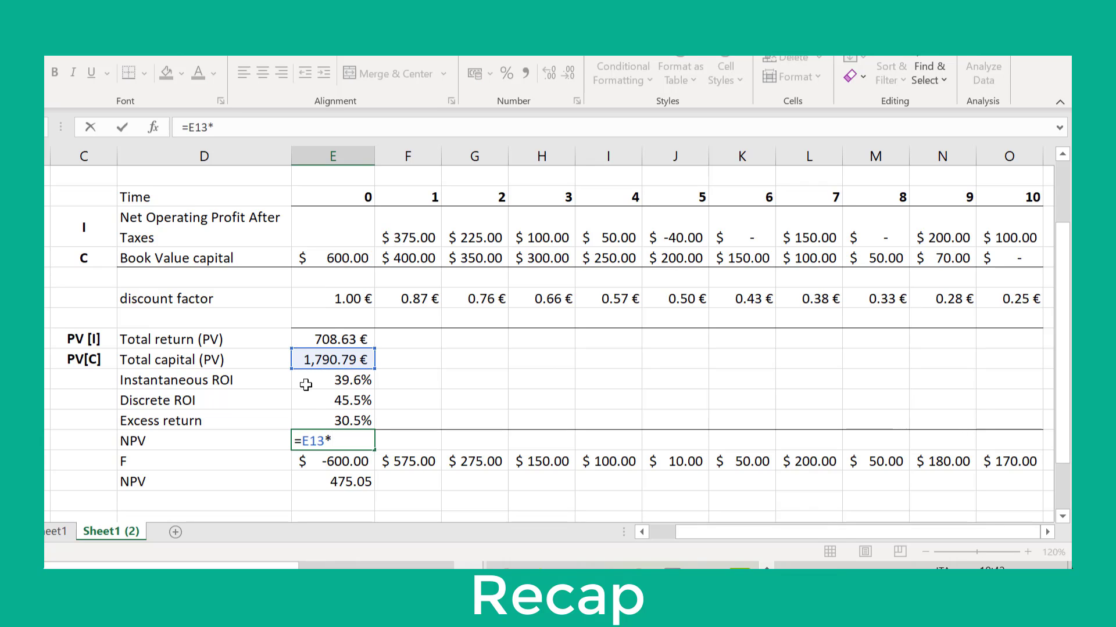
left_click(319, 420)
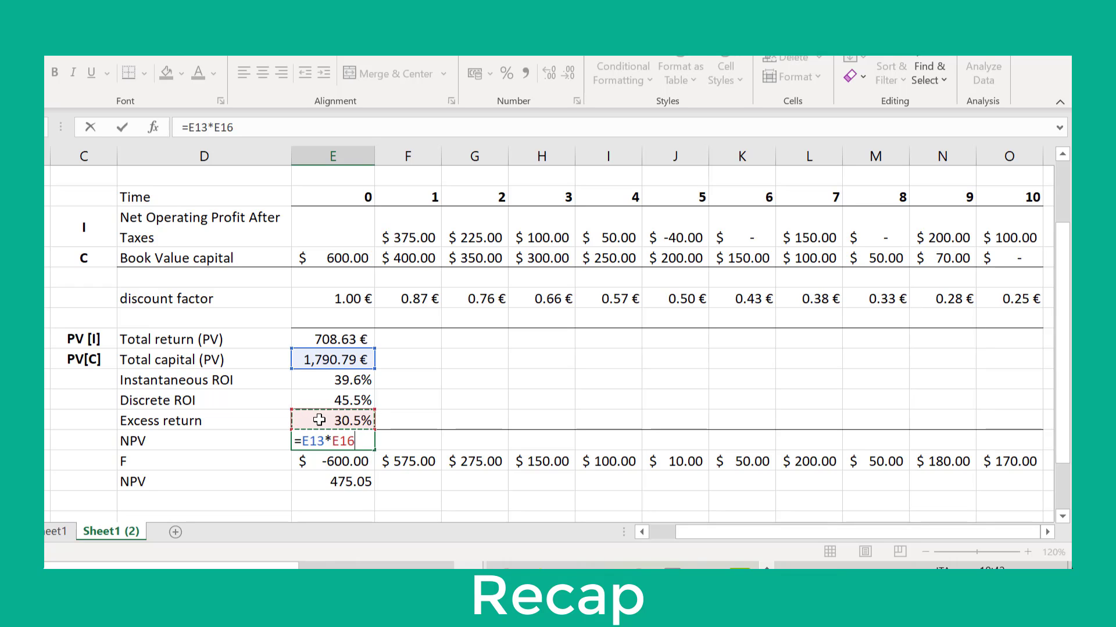
type("/(1+")
scroll(304, 295, "up", 1)
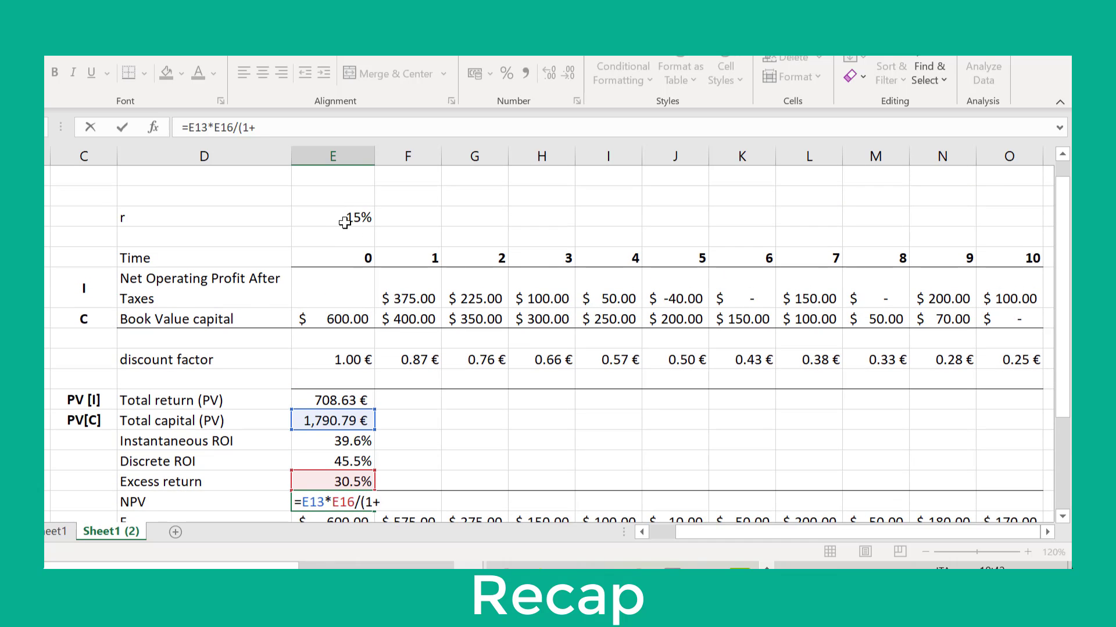
left_click(344, 222)
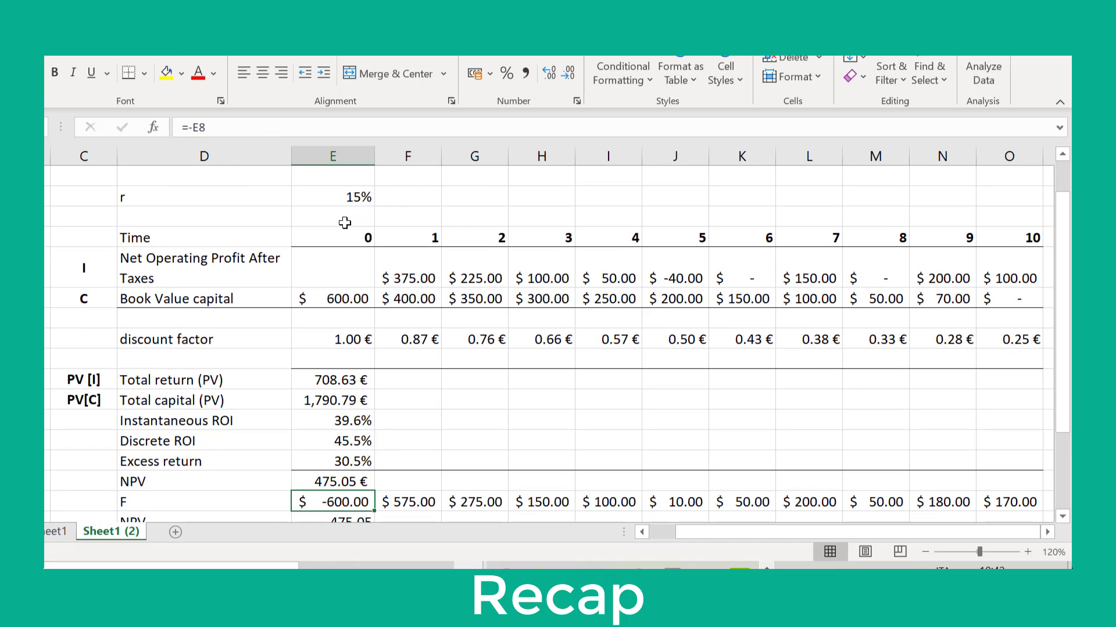
scroll(262, 473, "down", 3)
left_click_drag(117, 329, 379, 353)
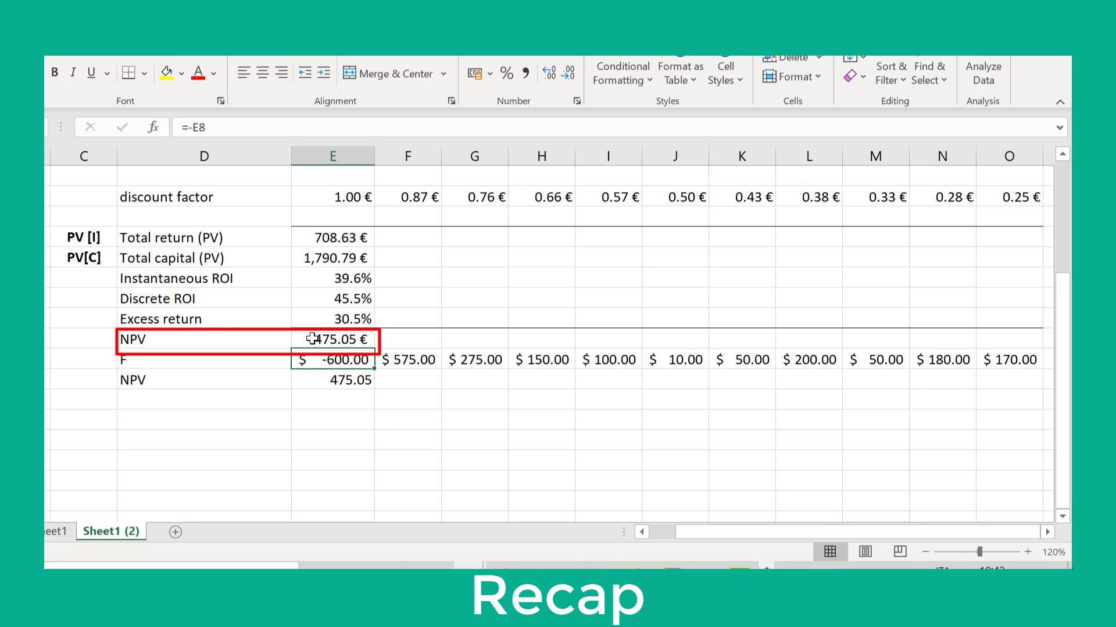
left_click(312, 339)
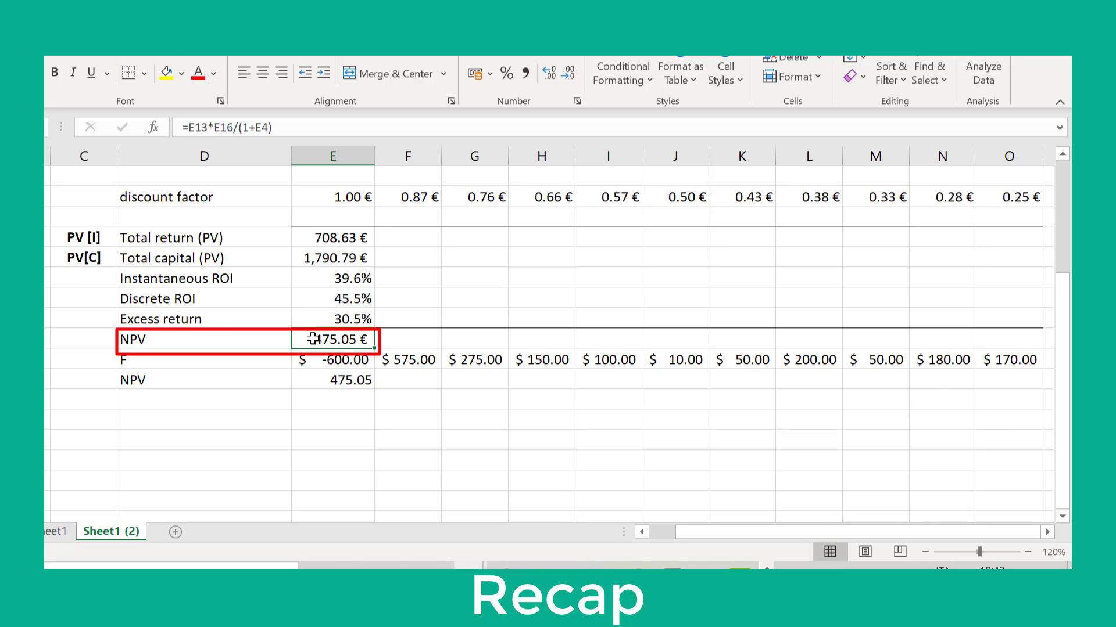